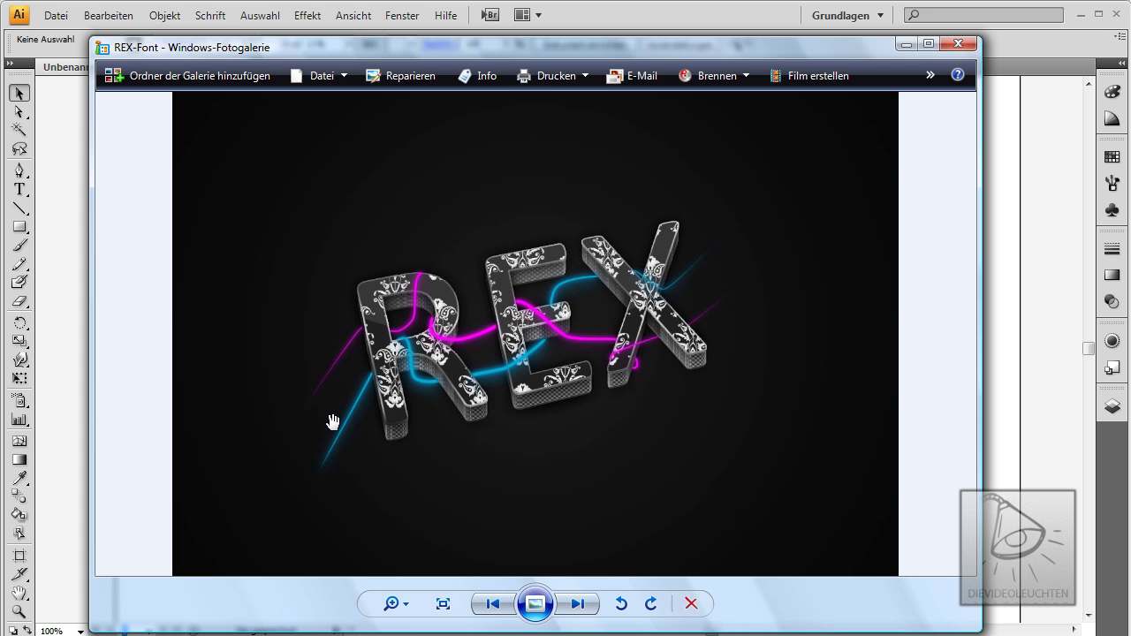
# Step: Zoom into the REX-Font image in Photo Gallery, then bring up the YouTube page in Firefox
pyautogui.scroll(1, 451, 347)
pyautogui.scroll(1, 433, 363)
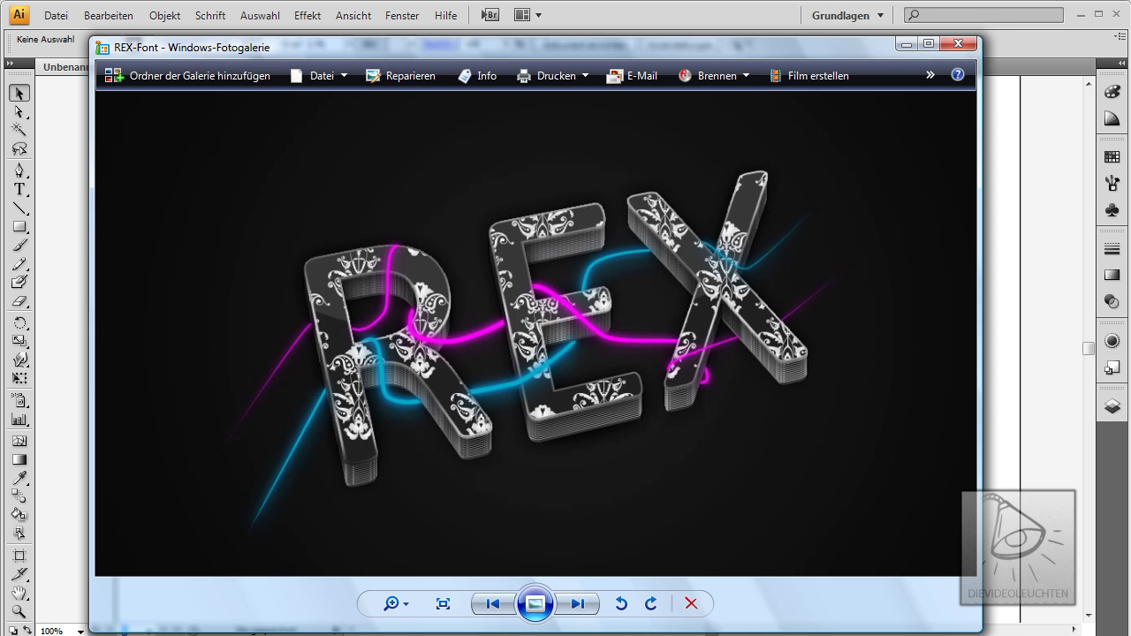
pyautogui.click(278, 631)
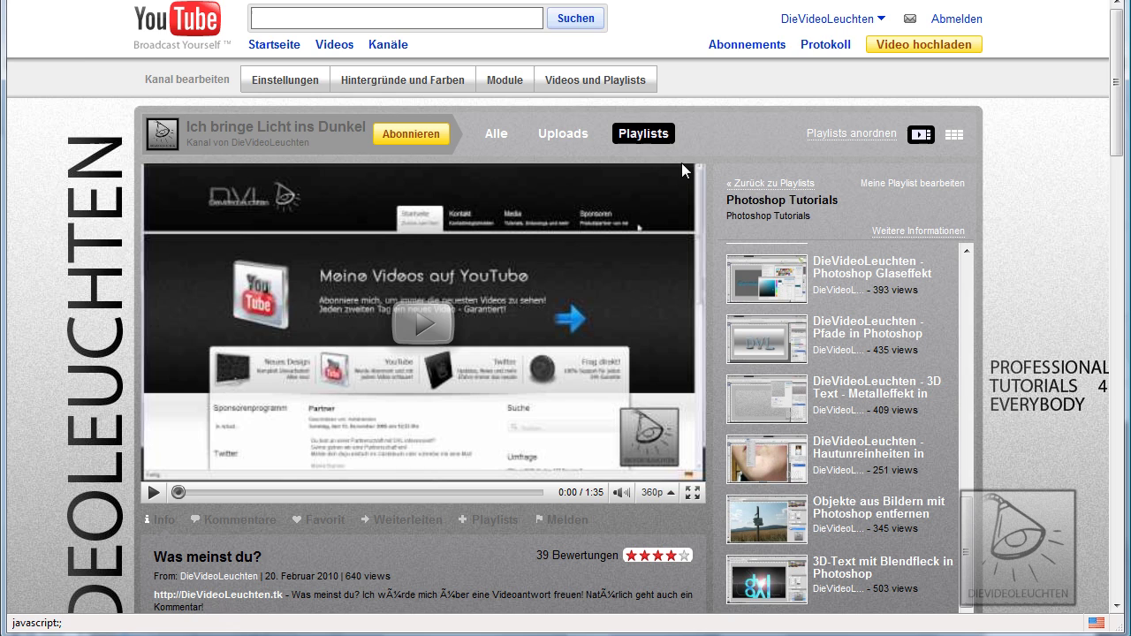
# Step: Scroll down the YouTube channel page and switch back to the REX-Font image window
pyautogui.scroll(-2, 882, 345)
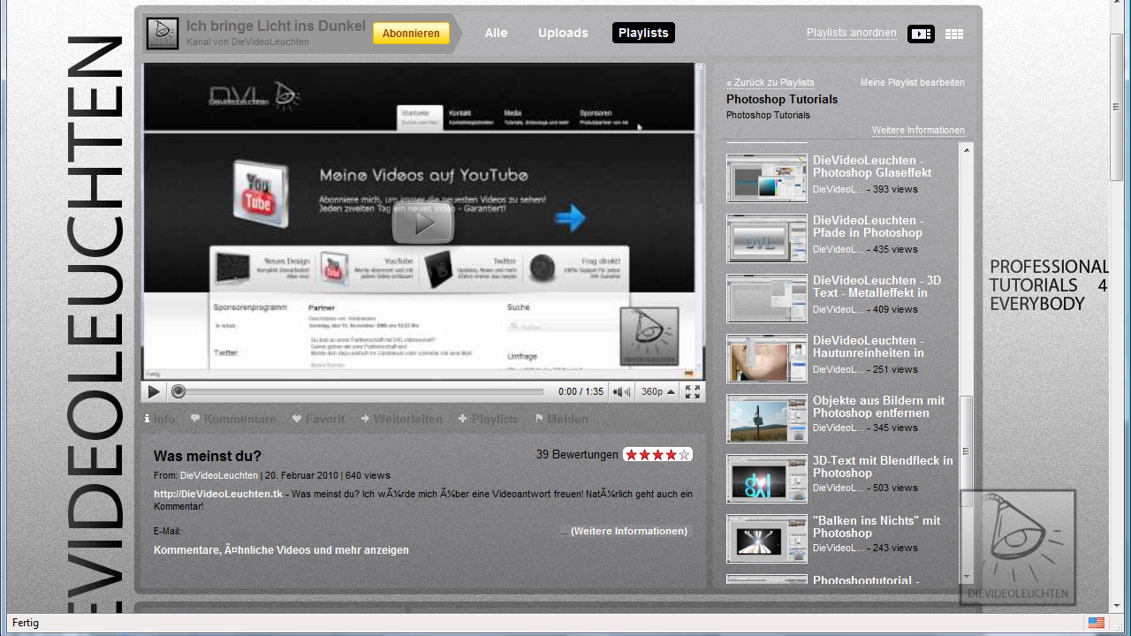
pyautogui.click(206, 579)
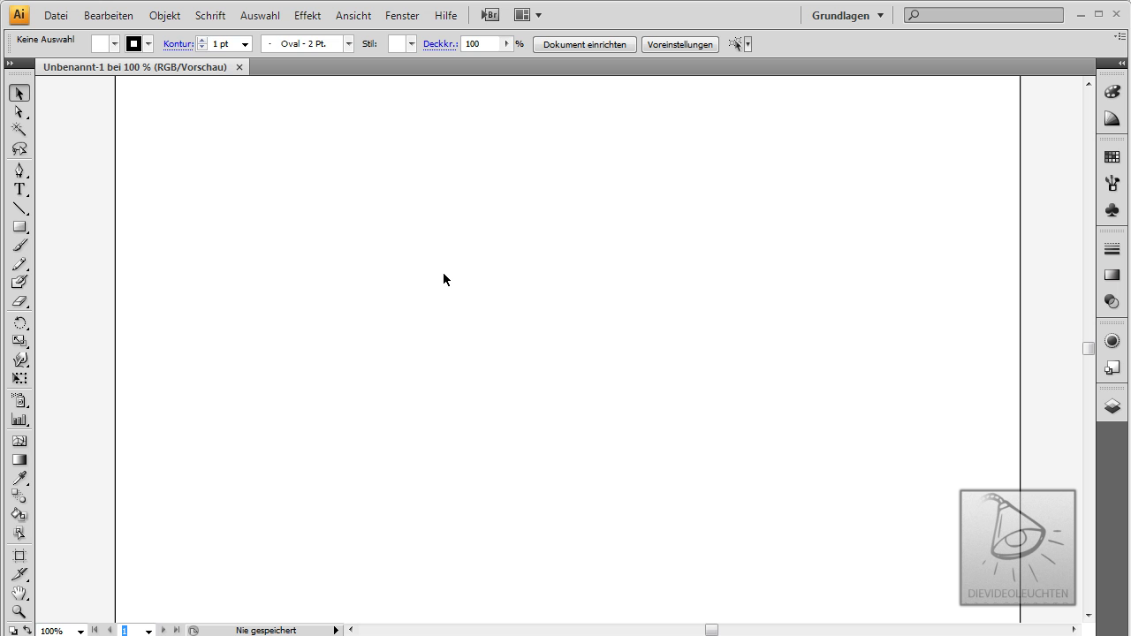
# Step: Close Unbenannt-1 and create a new 1024 x 768 web document
pyautogui.click(240, 67)
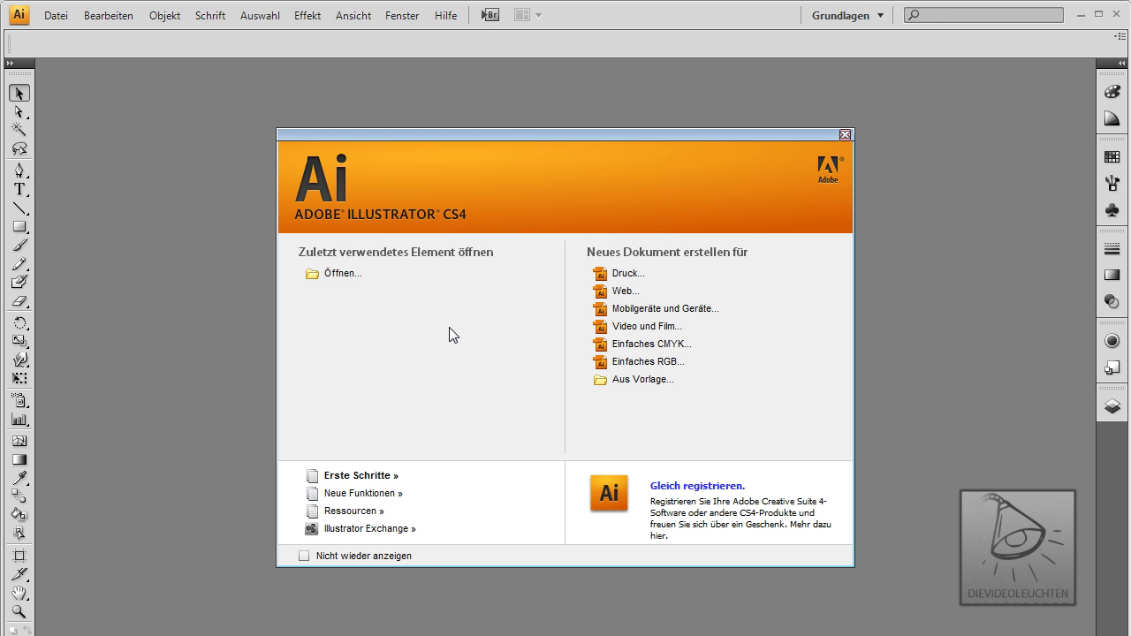
pyautogui.click(626, 292)
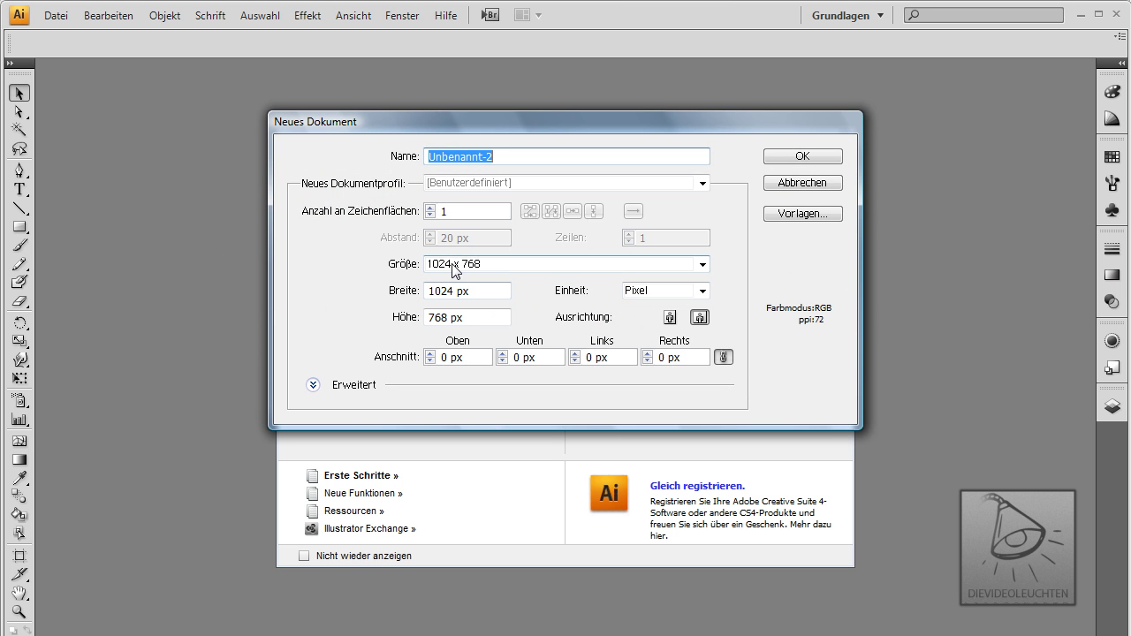
pyautogui.click(590, 266)
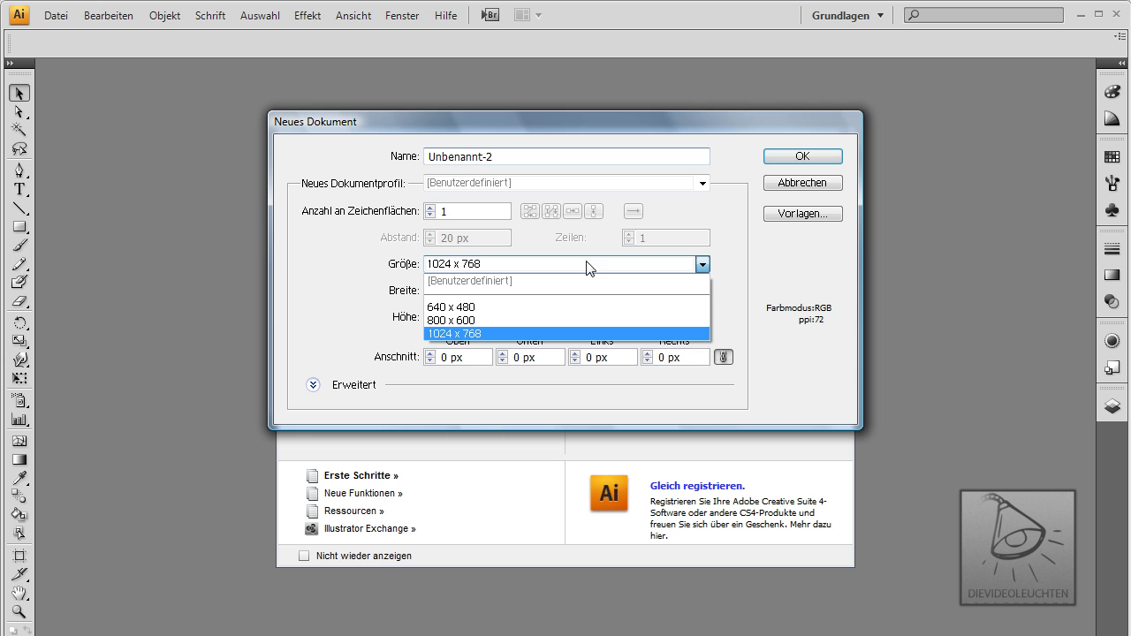
pyautogui.click(558, 333)
pyautogui.click(835, 157)
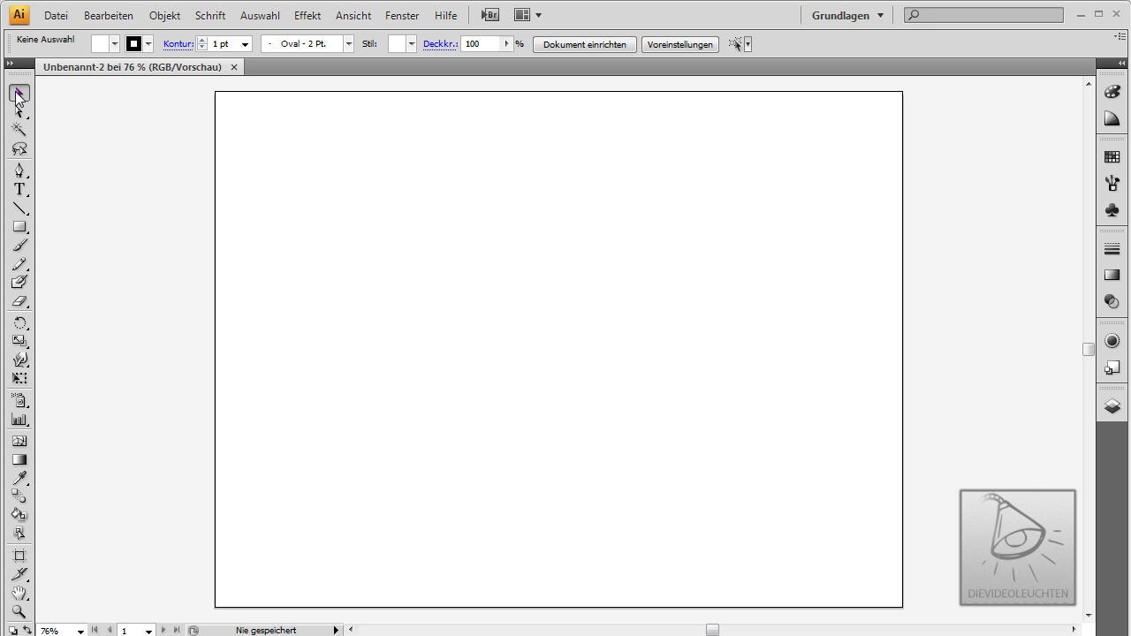
# Step: Place a DIEVIDEOLEUCHTEN text object on the artboard and set it to 200 pt
pyautogui.click(19, 189)
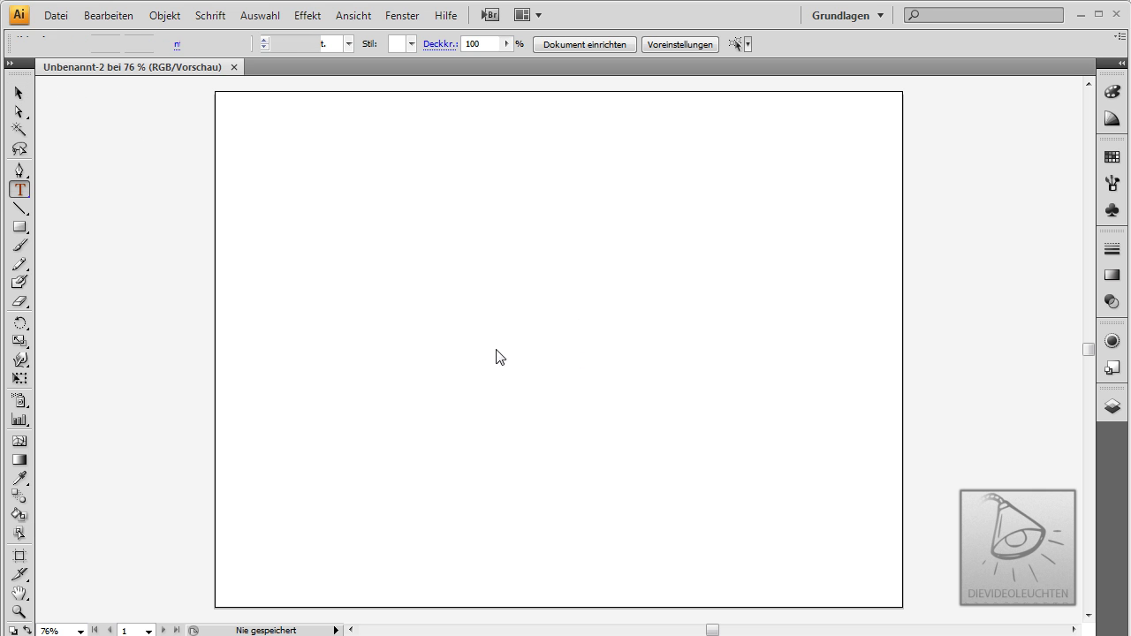
pyautogui.click(487, 318)
pyautogui.write('DIEVIDEOLEUCHTEN')
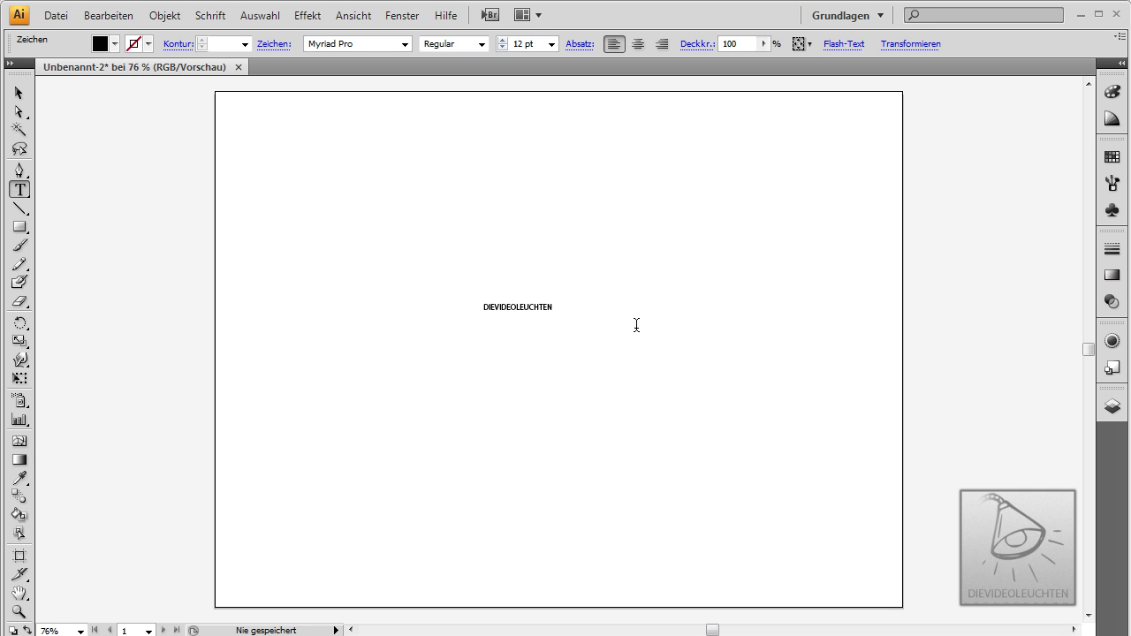
pyautogui.doubleClick(514, 308)
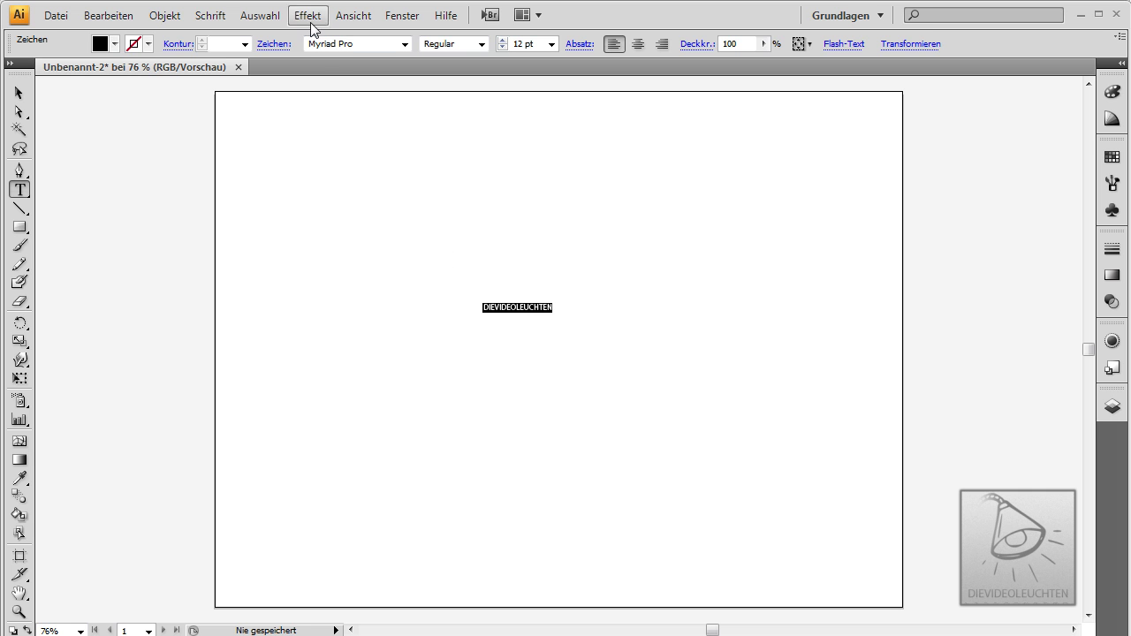
pyautogui.doubleClick(521, 44)
pyautogui.write('200')
pyautogui.press('Return')
# Step: Reduce the text's font size to 150 pt
pyautogui.doubleClick(523, 43)
pyautogui.write('150')
pyautogui.press('Return')
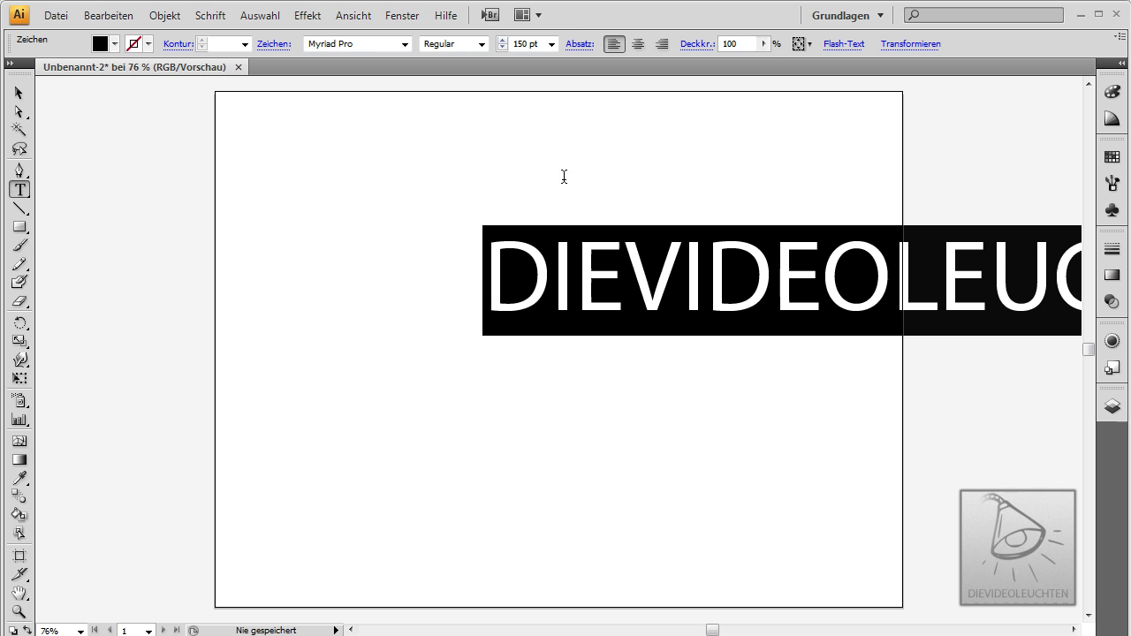
pyautogui.moveTo(665, 132); pyautogui.dragTo(549, 133)
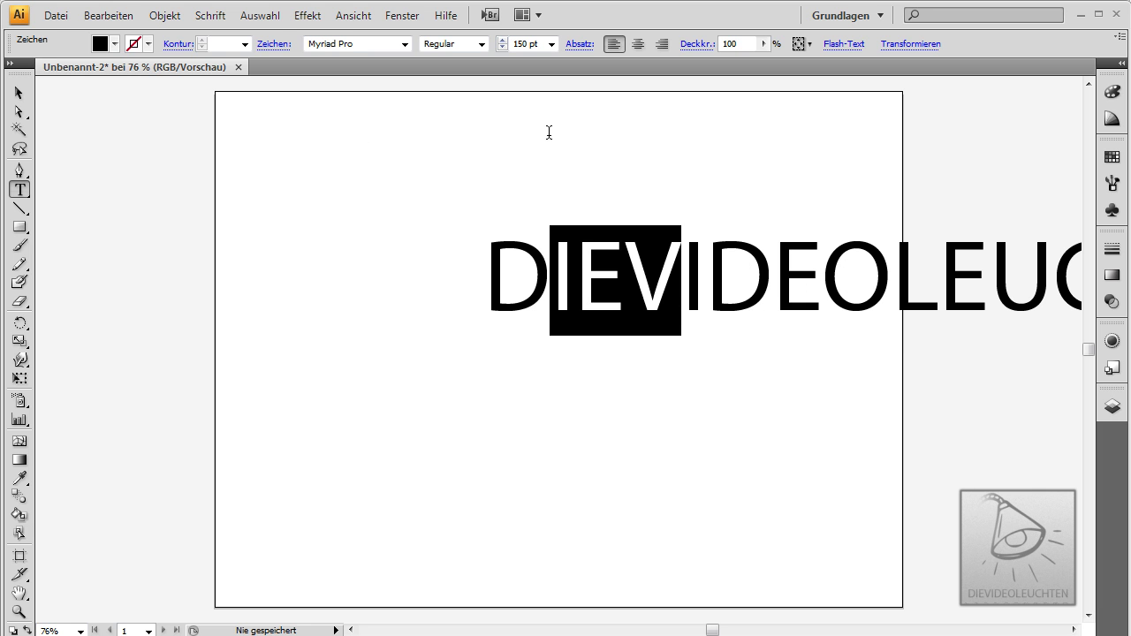
pyautogui.hotkey('shift', 'Right')
pyautogui.press('Right')
pyautogui.hotkey('shift', 'Left')
pyautogui.hotkey('shift', 'Left')
pyautogui.hotkey('shift', 'Left')
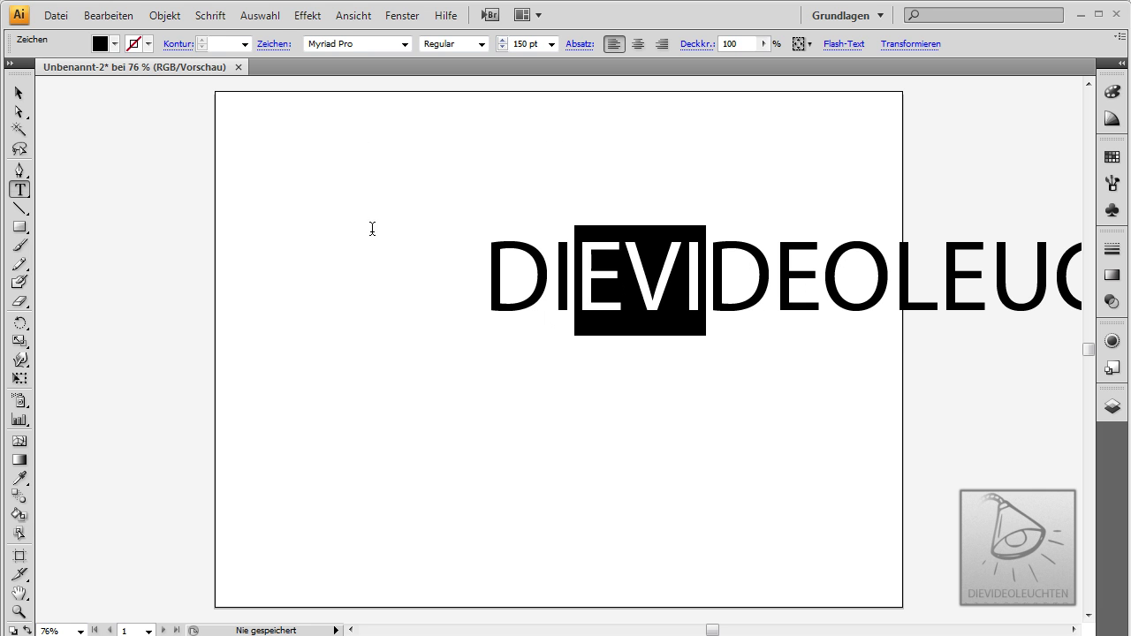
# Step: Move the text left, shrink it to 111 pt and deselect it
pyautogui.click(18, 92)
pyautogui.moveTo(723, 297)
pyautogui.mouseDown()
pyautogui.moveTo(409, 315)
pyautogui.moveTo(389, 334)
pyautogui.mouseUp()
pyautogui.doubleClick(456, 301)
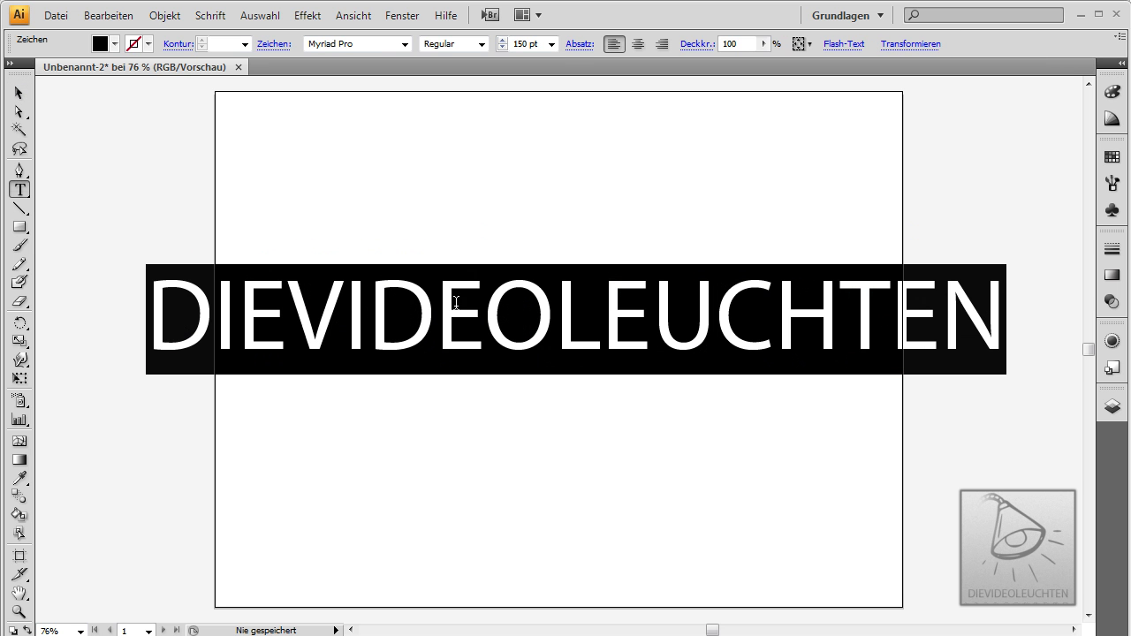
pyautogui.click(528, 44)
pyautogui.press('Down')
pyautogui.press('Down')
pyautogui.press('Down')
pyautogui.press('Down')
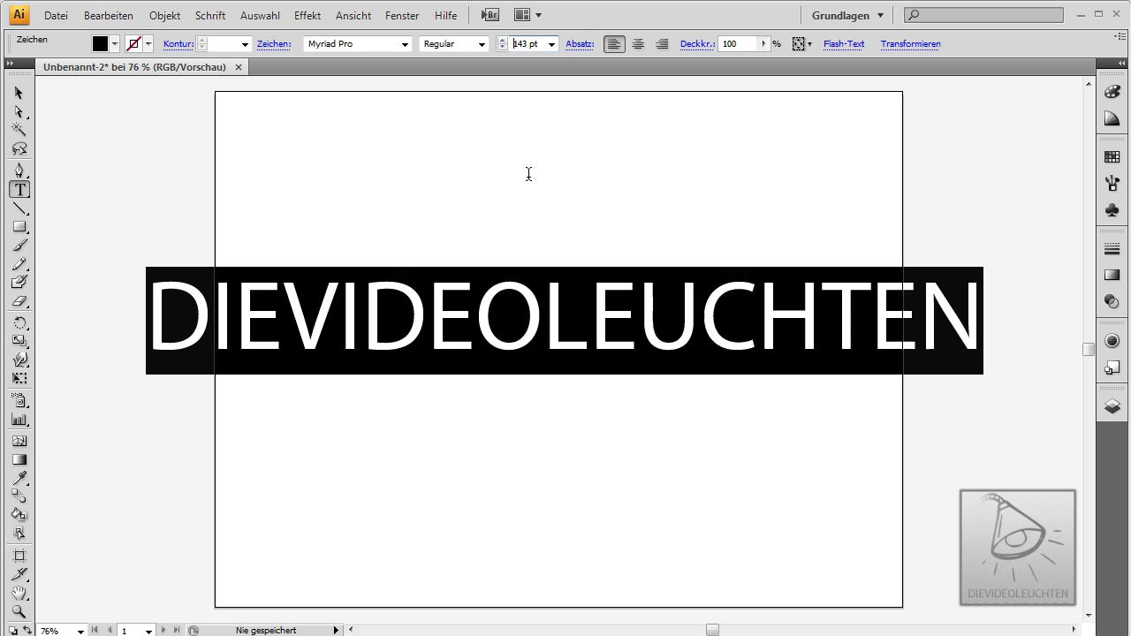
pyautogui.press('Down')
pyautogui.press('Down')
pyautogui.press('Down')
pyautogui.press('Down')
pyautogui.press('Down')
pyautogui.press('Down')
pyautogui.press('Down')
pyautogui.press('Down')
pyautogui.press('Down')
pyautogui.press('Down')
pyautogui.press('Down')
pyautogui.press('Down')
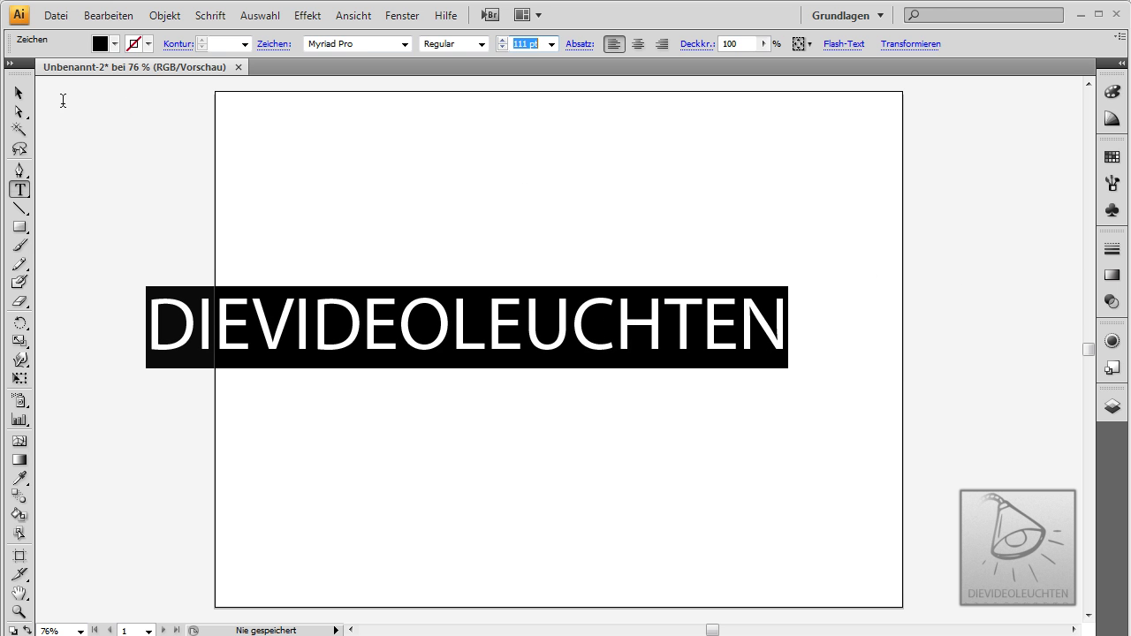
pyautogui.press('Down')
pyautogui.click(21, 93)
pyautogui.click(177, 145)
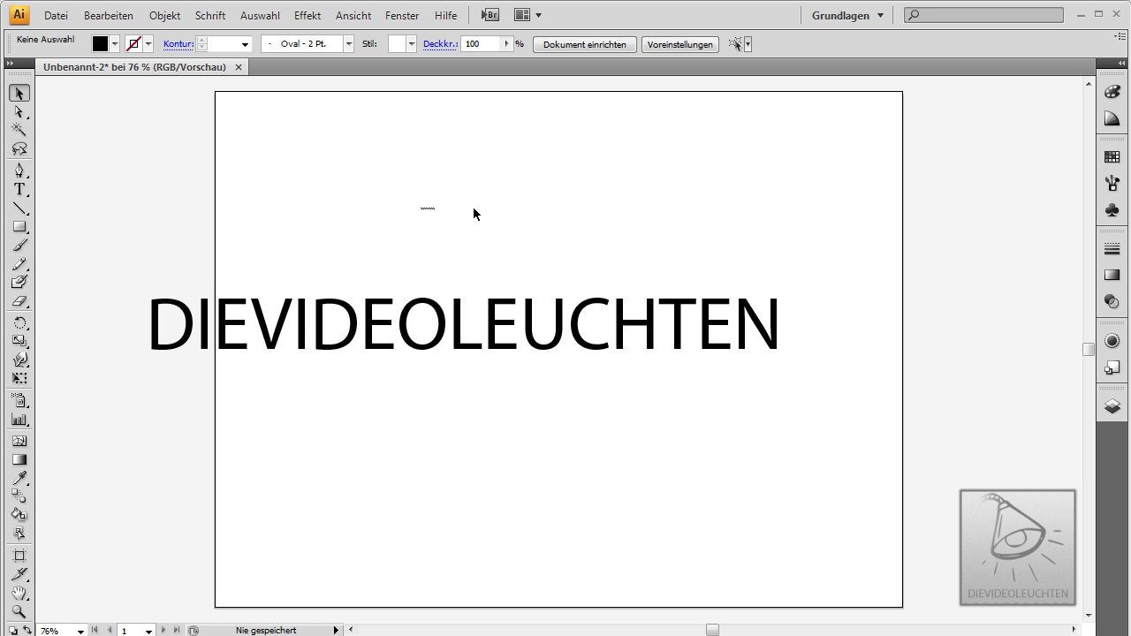
# Step: Centre the text on the artboard and pick a grey fill swatch
pyautogui.moveTo(533, 316)
pyautogui.mouseDown()
pyautogui.moveTo(530, 277)
pyautogui.moveTo(555, 285)
pyautogui.mouseUp()
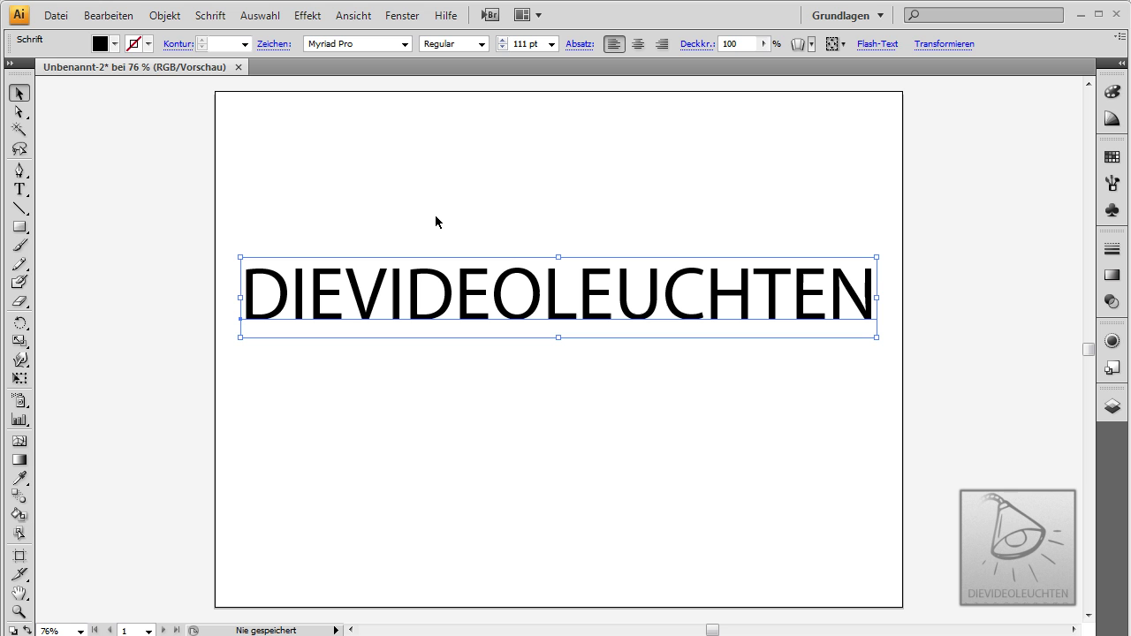
pyautogui.click(146, 45)
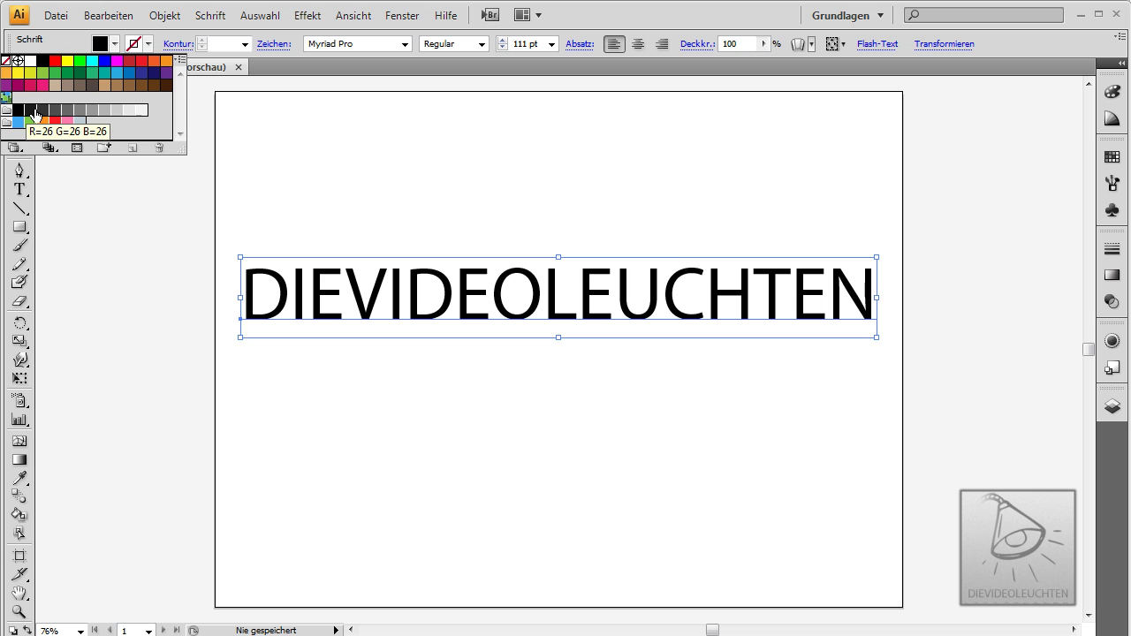
pyautogui.click(363, 109)
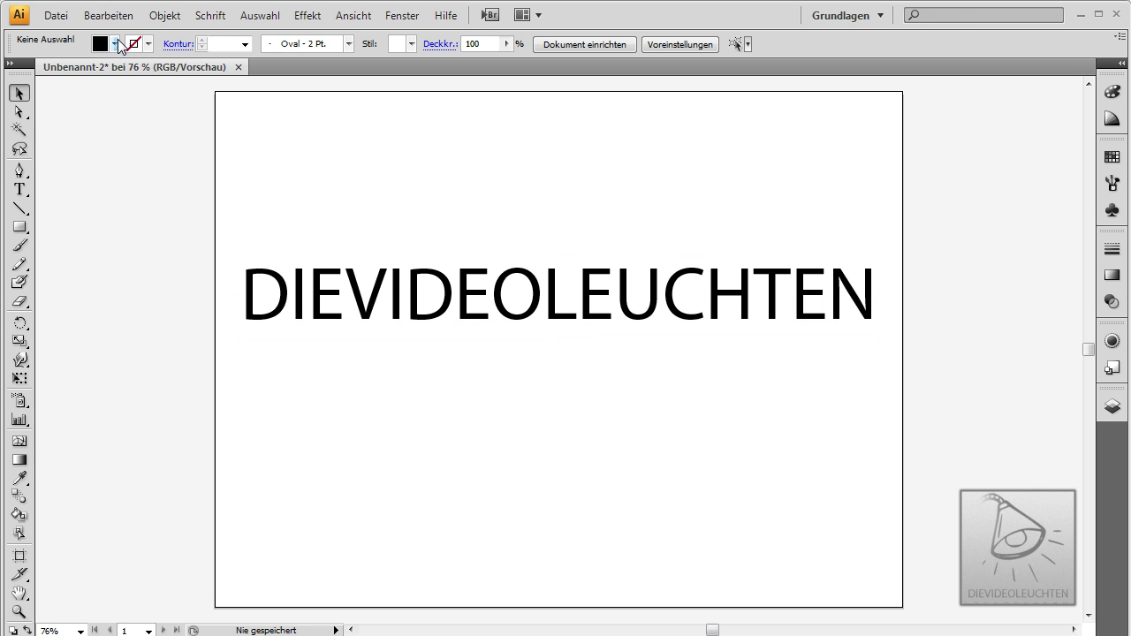
pyautogui.click(115, 43)
pyautogui.click(67, 110)
# Step: Give all the text characters a grey fill and a black outline
pyautogui.doubleClick(585, 286)
pyautogui.hotkey('ctrl', 'a')
pyautogui.click(114, 44)
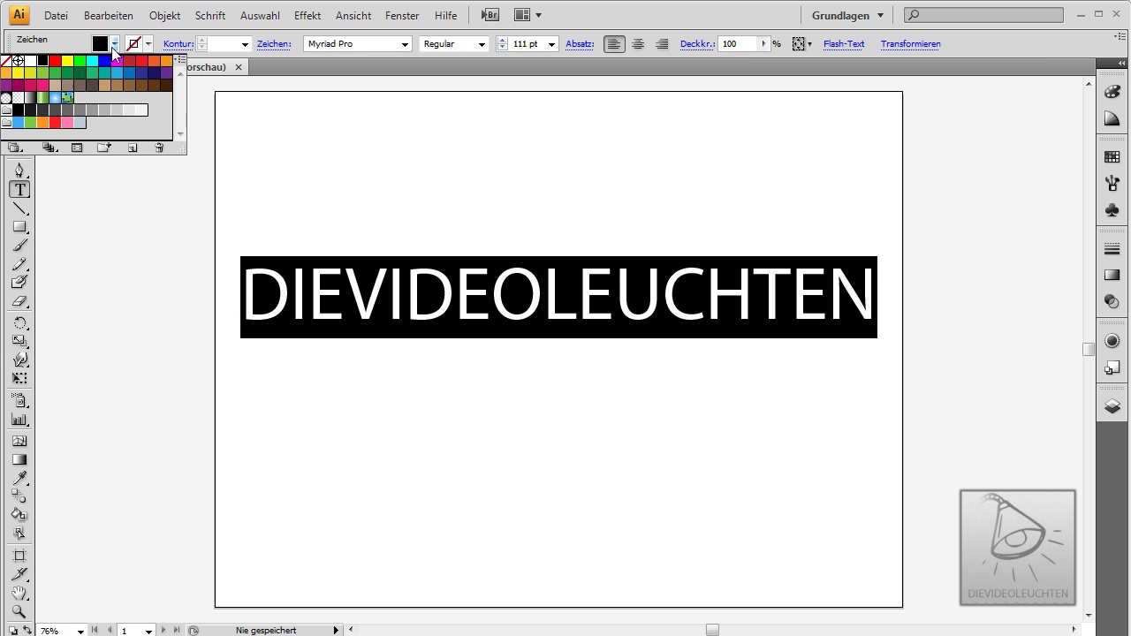
pyautogui.click(67, 109)
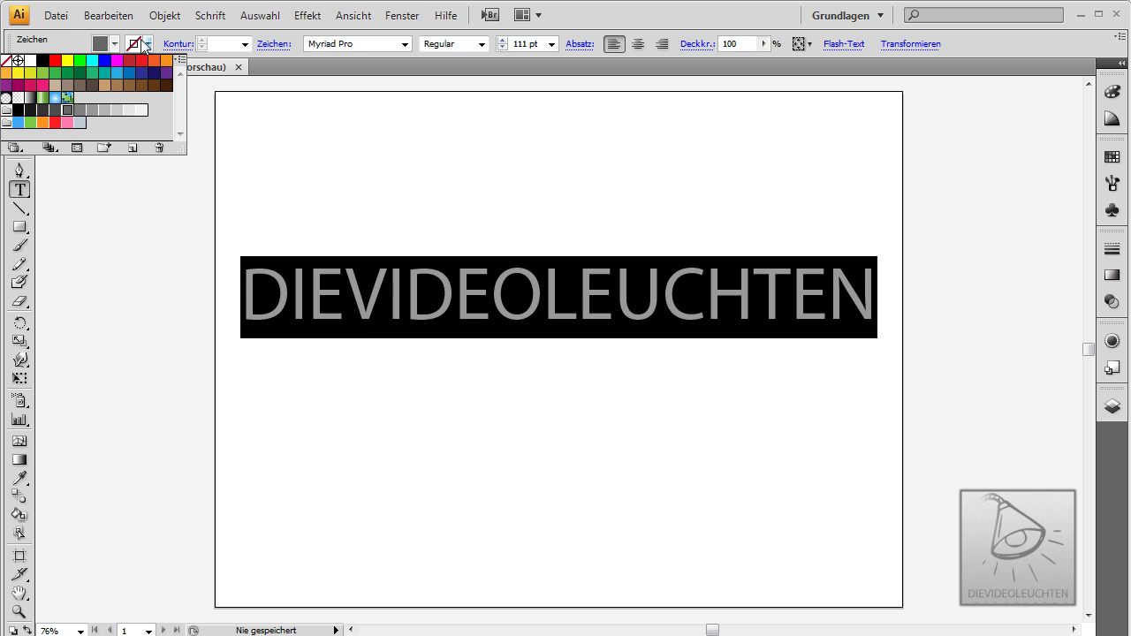
pyautogui.click(147, 44)
pyautogui.click(24, 112)
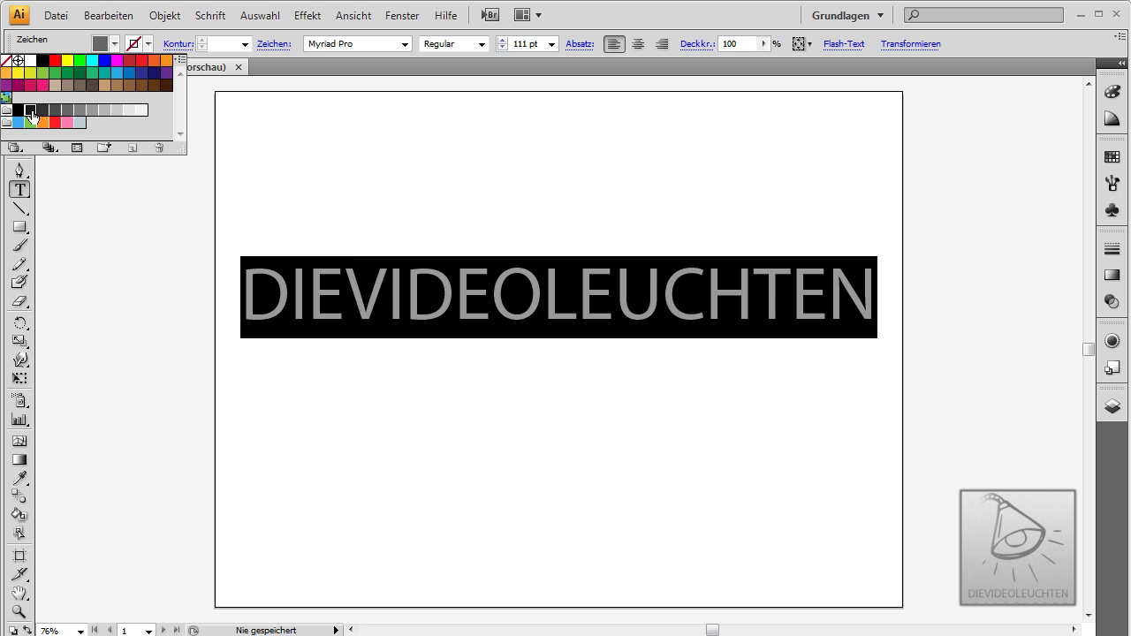
pyautogui.click(615, 296)
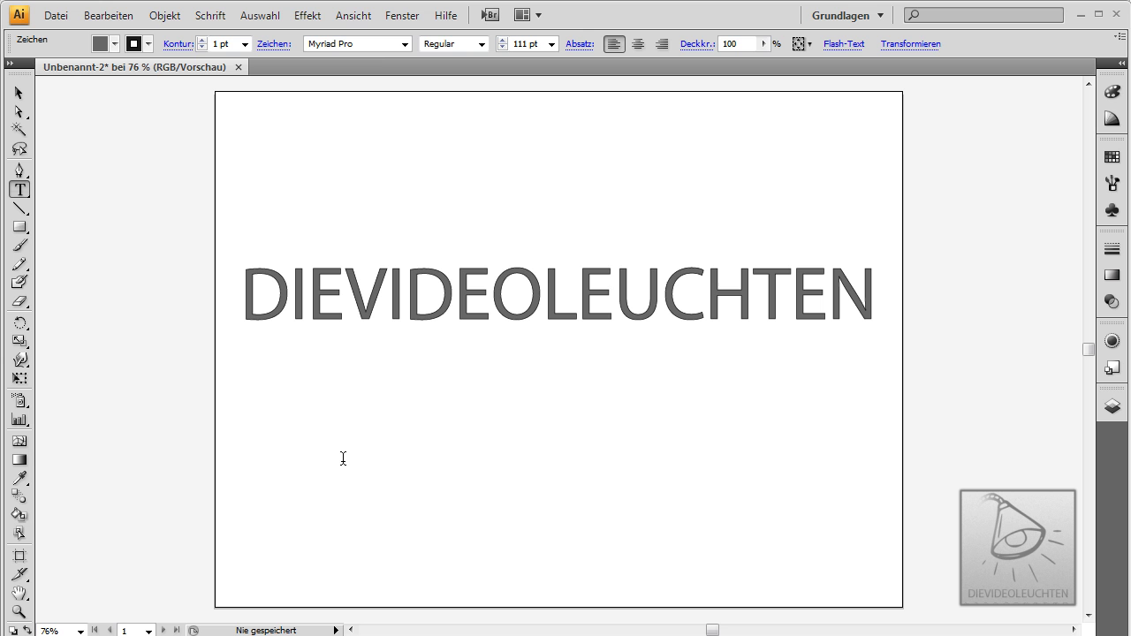
# Step: Select the text object and open the 3D Extrude & Bevel options
pyautogui.click(302, 17)
pyautogui.moveTo(353, 117)
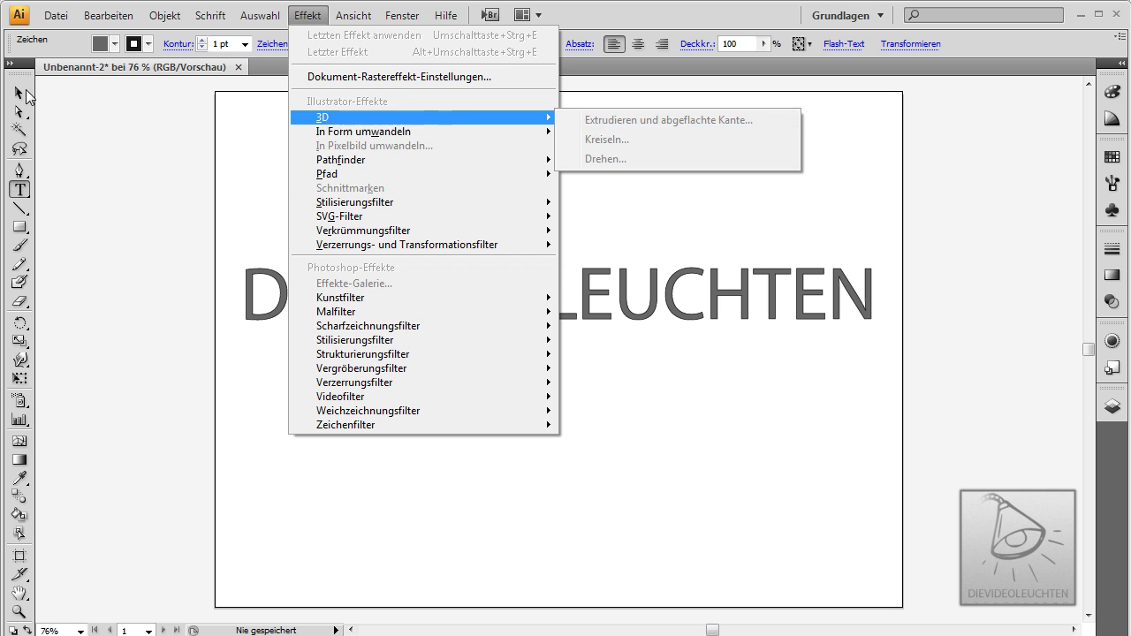
pyautogui.click(249, 264)
pyautogui.click(18, 93)
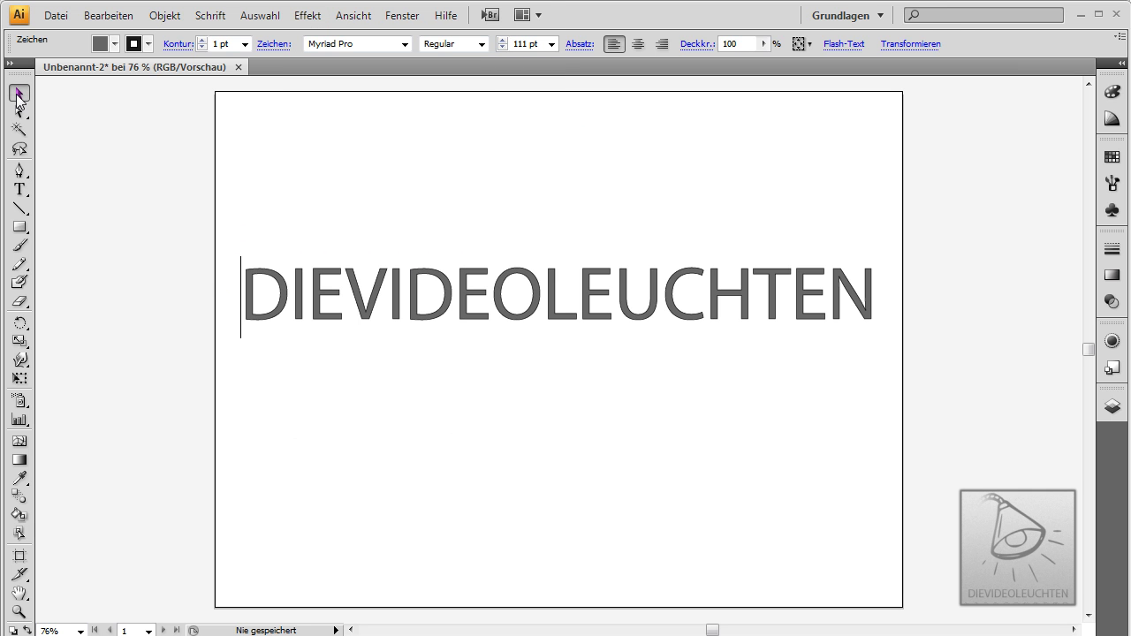
pyautogui.click(300, 18)
pyautogui.moveTo(424, 117)
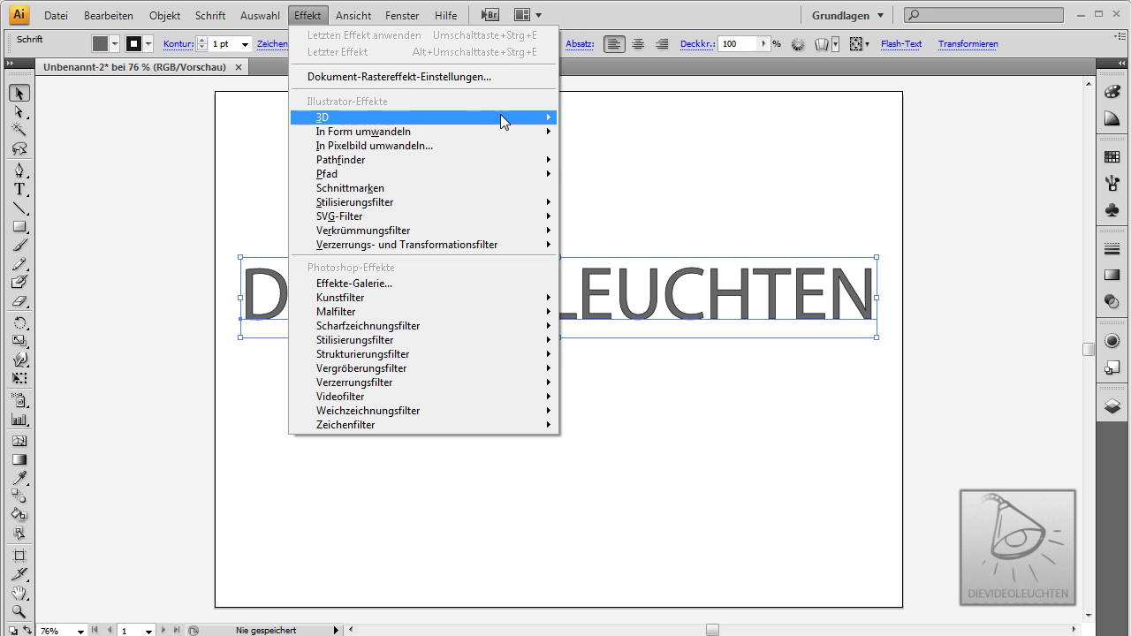
pyautogui.click(594, 121)
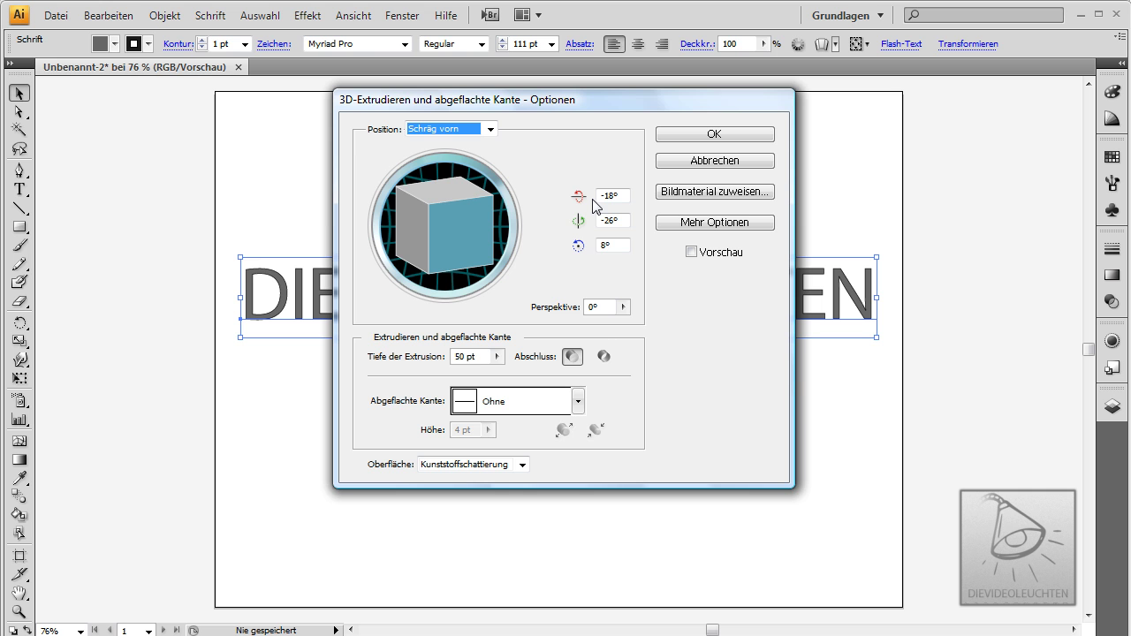
# Step: Try custom rotations, then choose the Vorn position and enable Vorschau
pyautogui.moveTo(613, 110); pyautogui.dragTo(889, 111)
pyautogui.moveTo(748, 241)
pyautogui.mouseDown()
pyautogui.moveTo(683, 230)
pyautogui.moveTo(700, 163)
pyautogui.moveTo(769, 160)
pyautogui.moveTo(801, 247)
pyautogui.moveTo(675, 318)
pyautogui.moveTo(463, 248)
pyautogui.mouseUp()
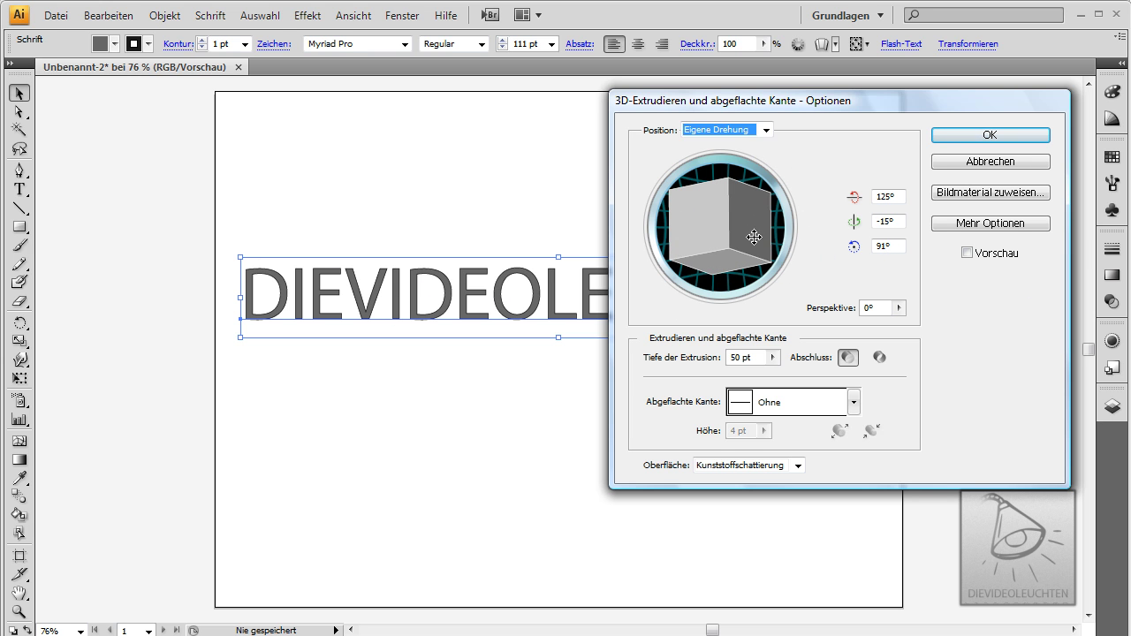
pyautogui.moveTo(753, 257); pyautogui.dragTo(707, 190)
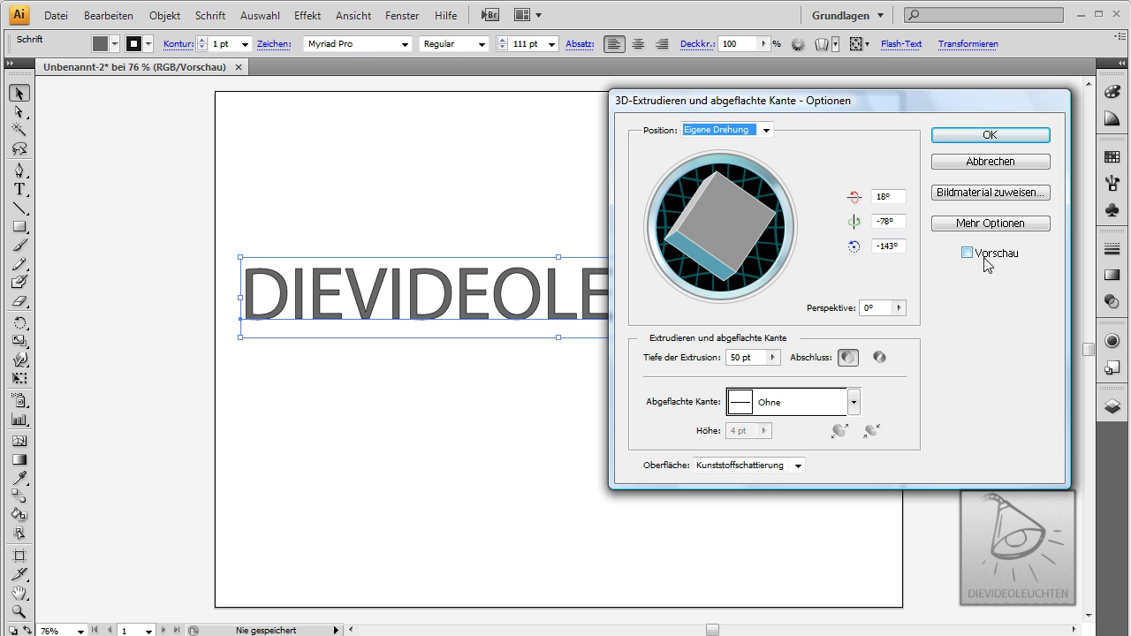
pyautogui.click(762, 131)
pyautogui.click(741, 170)
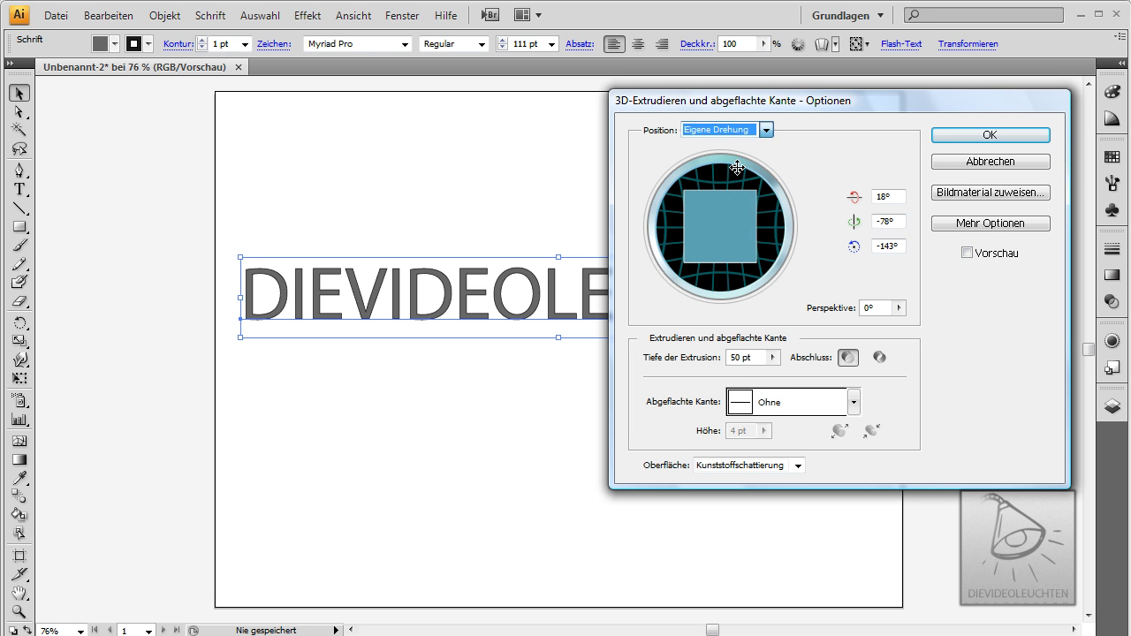
pyautogui.click(967, 253)
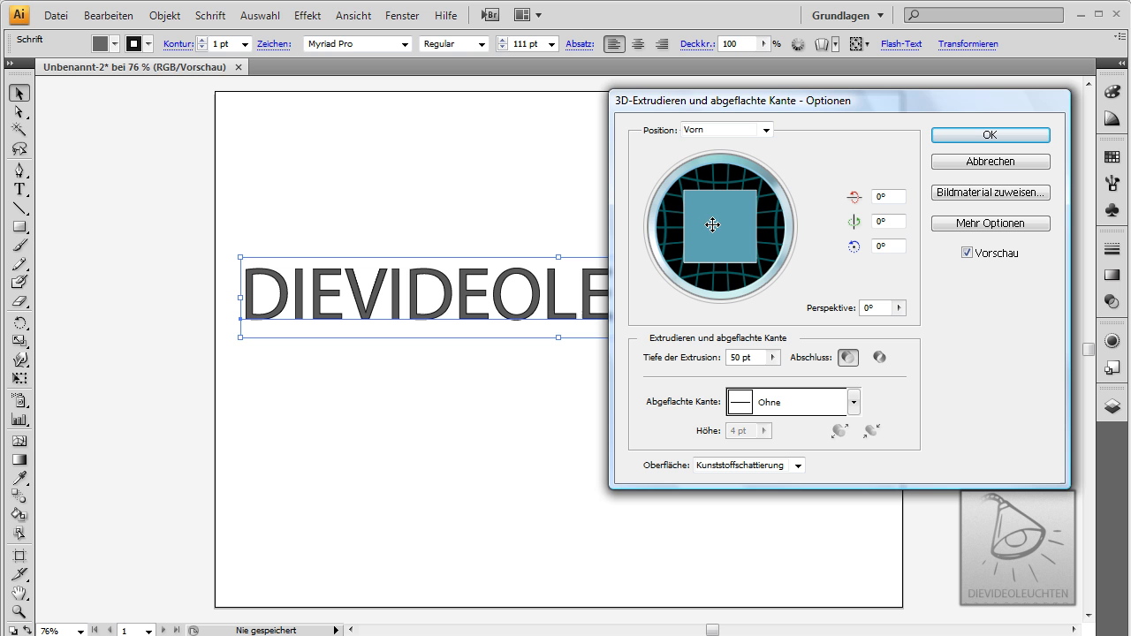
# Step: Rotate the extruded text freely with the trackball cube to test angles
pyautogui.moveTo(717, 217)
pyautogui.mouseDown()
pyautogui.moveTo(707, 257)
pyautogui.moveTo(678, 240)
pyautogui.moveTo(735, 185)
pyautogui.moveTo(724, 174)
pyautogui.moveTo(718, 209)
pyautogui.mouseUp()
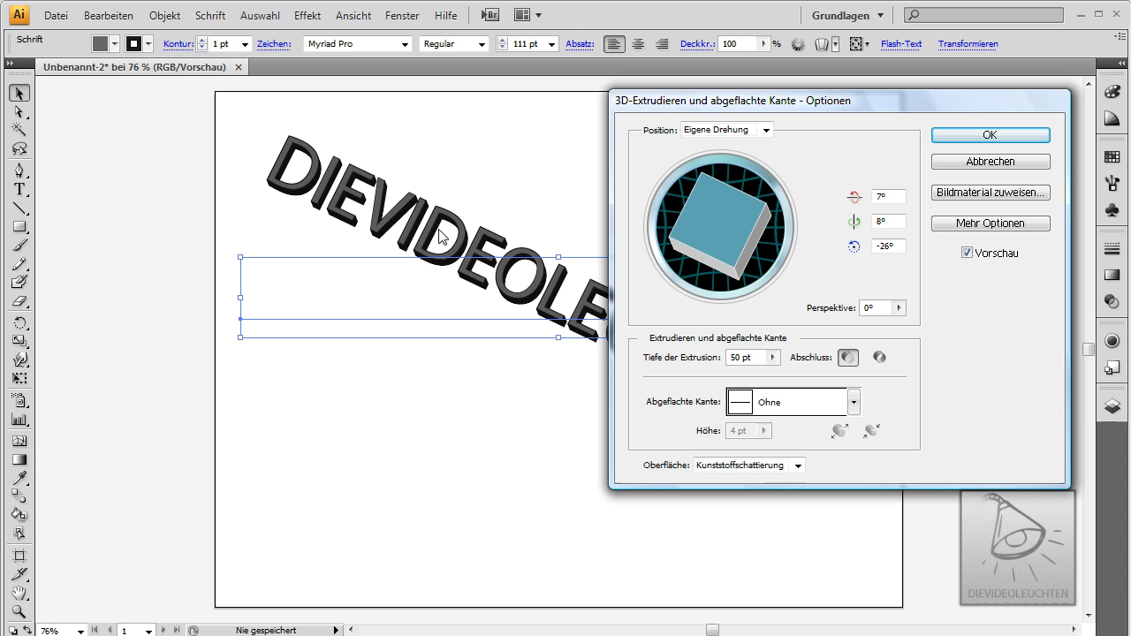
pyautogui.moveTo(735, 106)
pyautogui.mouseDown()
pyautogui.moveTo(933, 276)
pyautogui.moveTo(689, 159)
pyautogui.mouseUp()
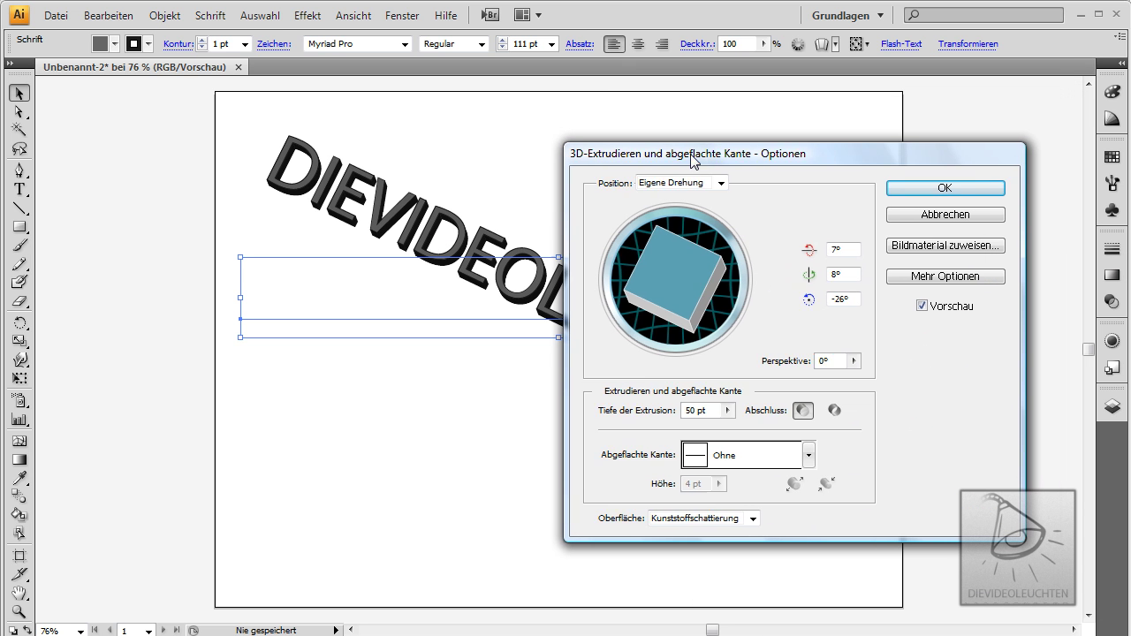
pyautogui.moveTo(729, 280)
pyautogui.mouseDown()
pyautogui.moveTo(659, 221)
pyautogui.moveTo(675, 299)
pyautogui.moveTo(643, 279)
pyautogui.mouseUp()
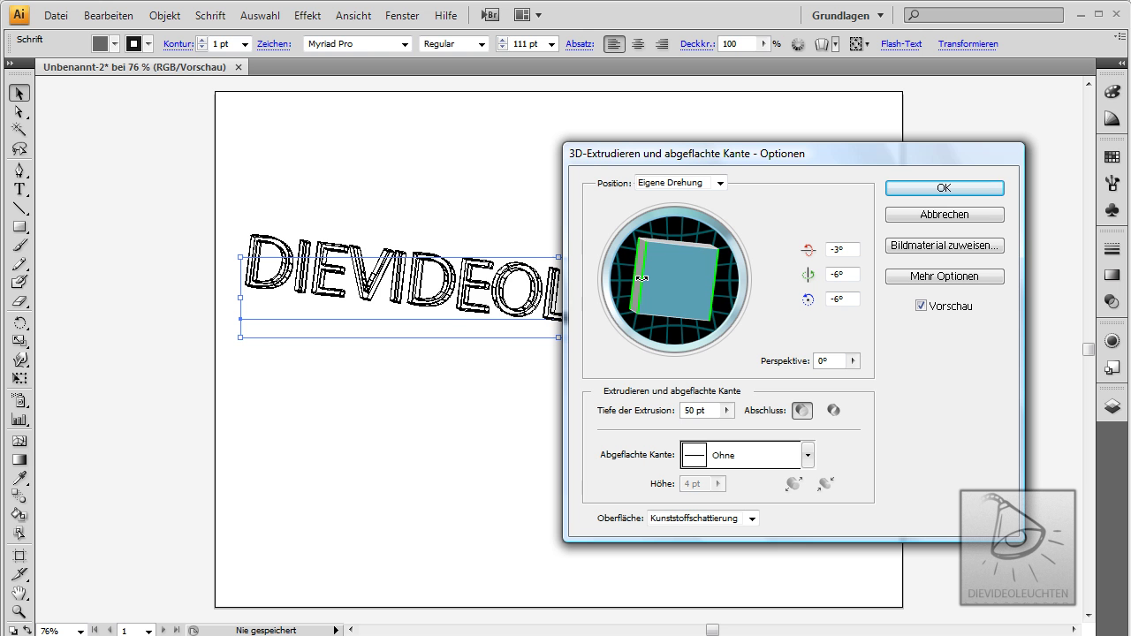
pyautogui.moveTo(673, 252); pyautogui.dragTo(673, 245)
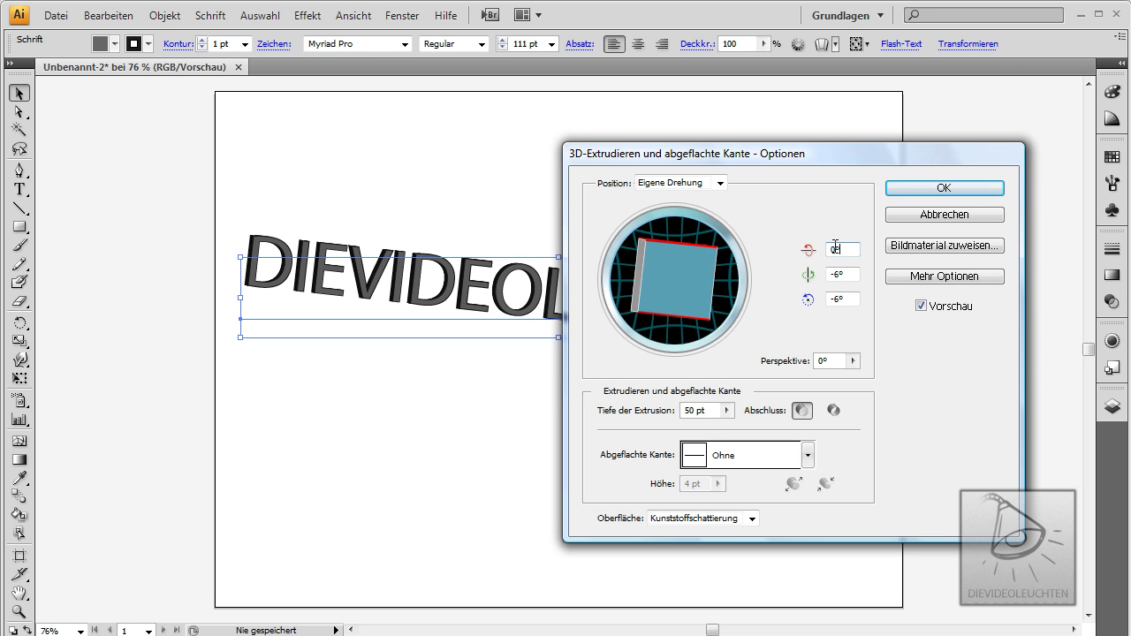
# Step: Enter rotation angles of -5° on X, 0° on Y and 0° on Z
pyautogui.doubleClick(840, 274)
pyautogui.write('0')
pyautogui.press('Tab')
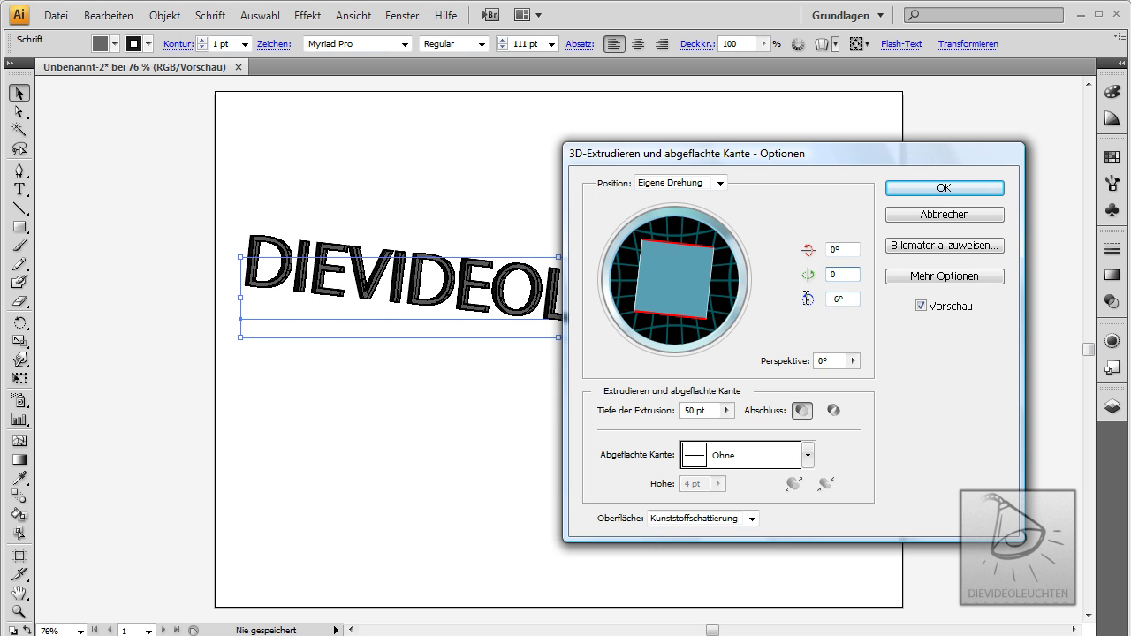
pyautogui.write('0')
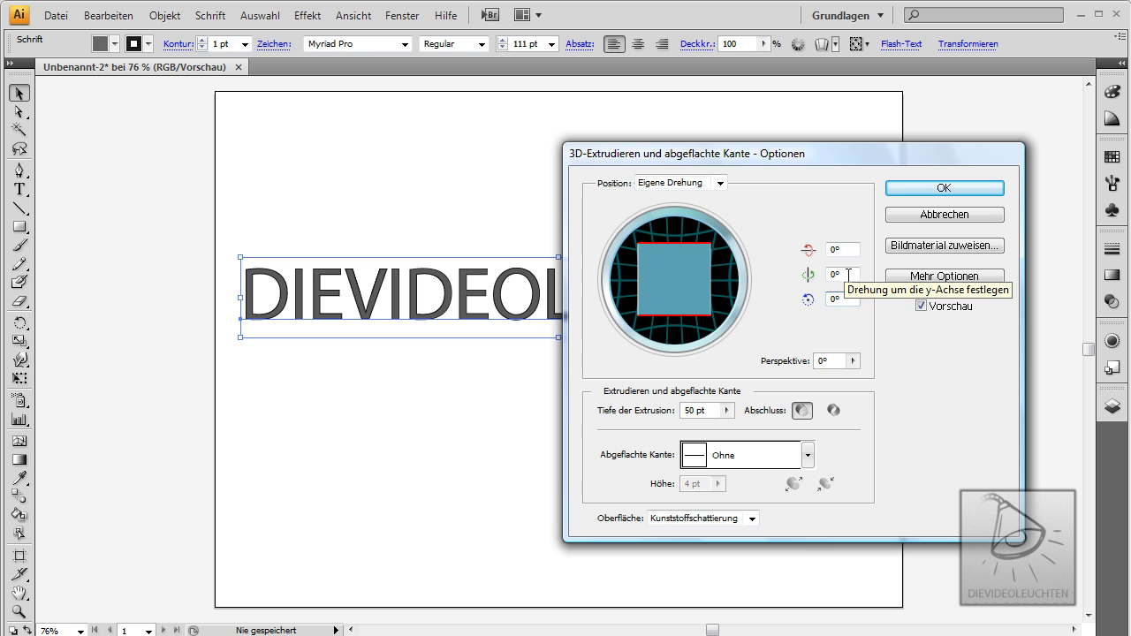
pyautogui.click(849, 275)
pyautogui.click(845, 247)
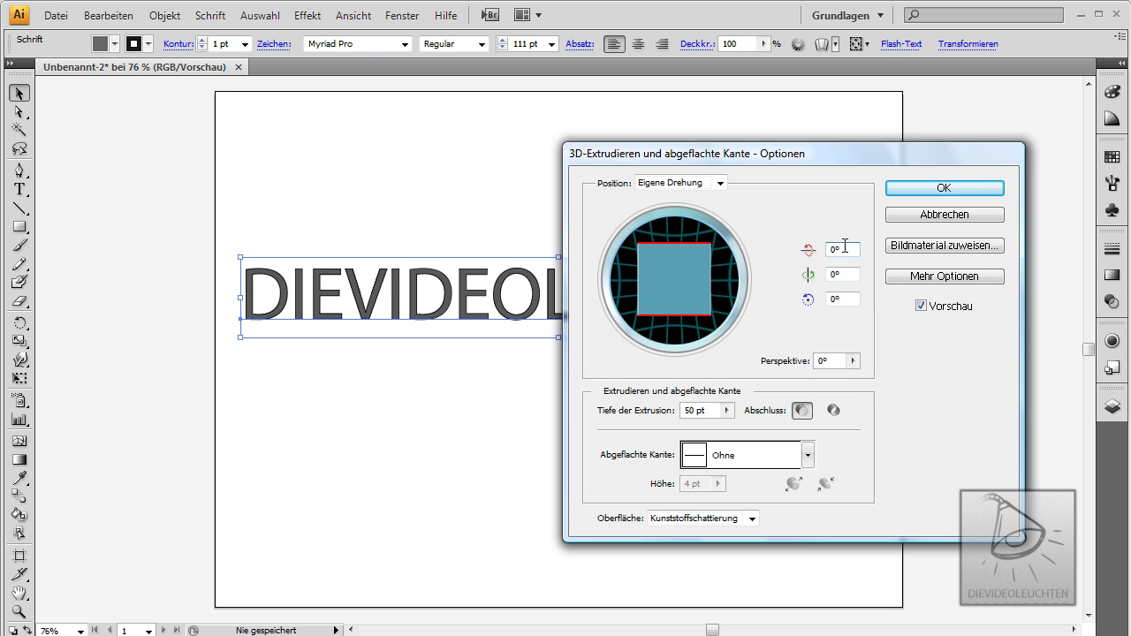
pyautogui.write('2')
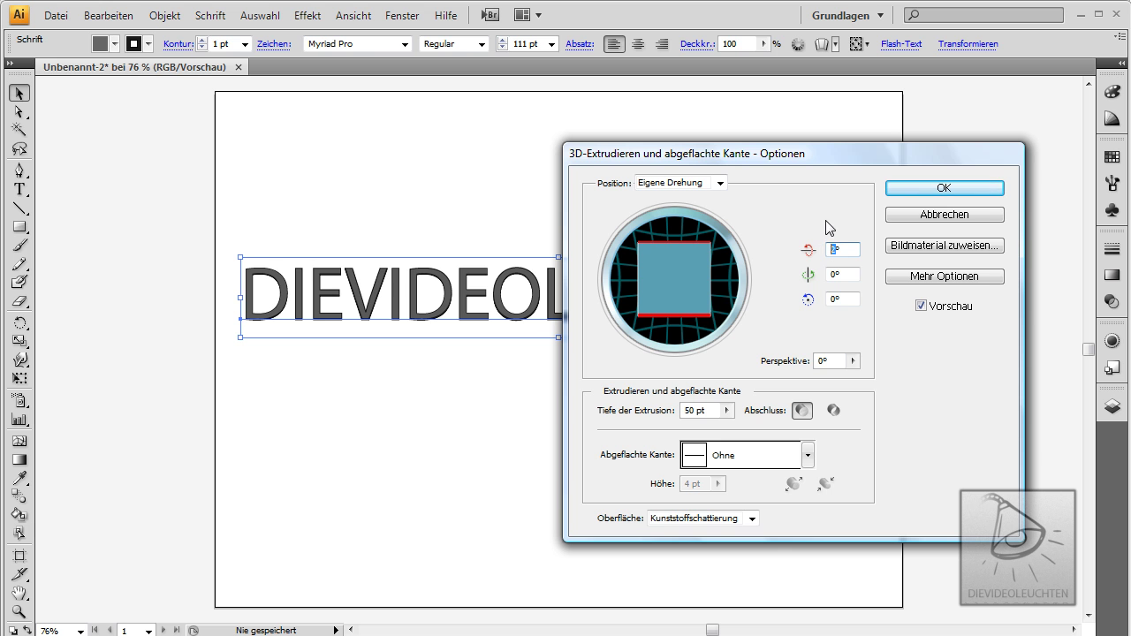
pyautogui.write('5')
pyautogui.moveTo(821, 159); pyautogui.dragTo(842, 191)
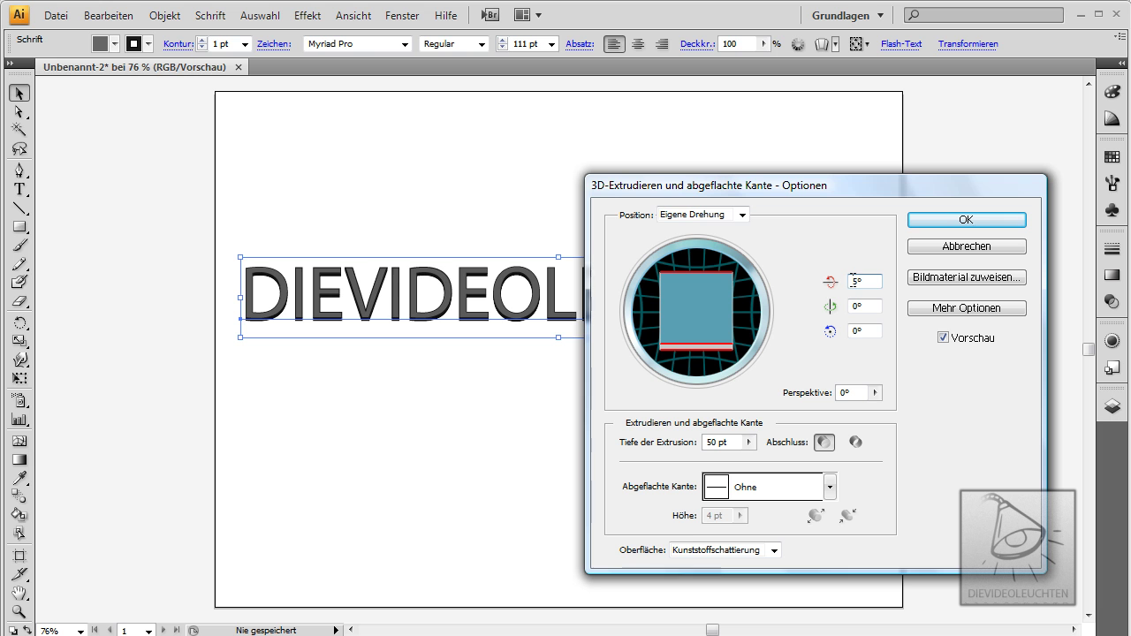
pyautogui.write('-')
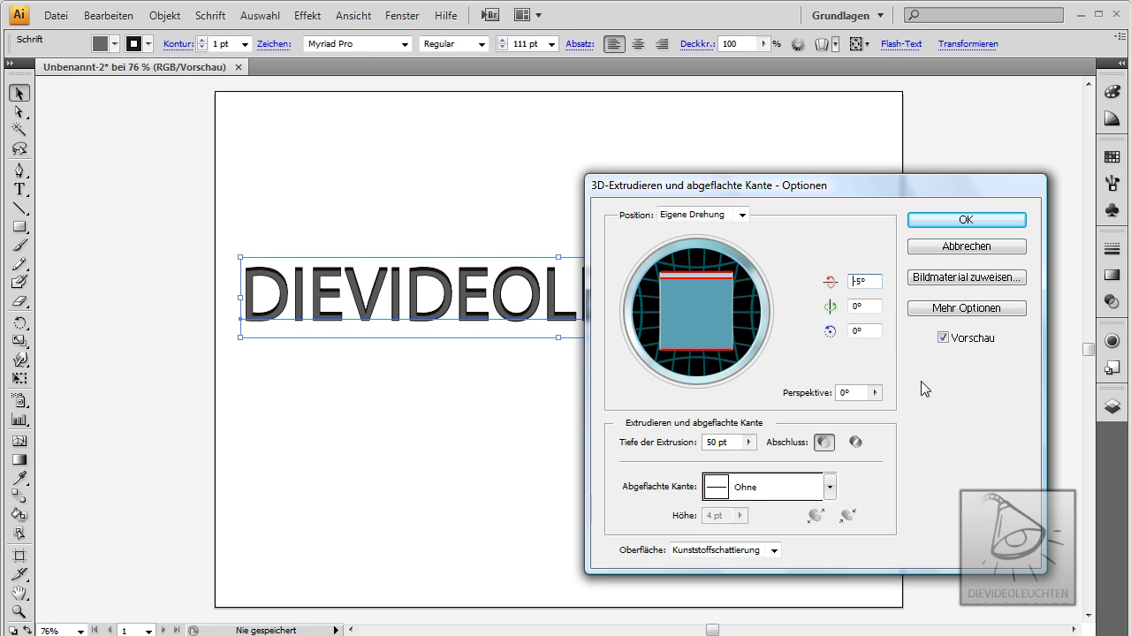
pyautogui.moveTo(777, 187); pyautogui.dragTo(824, 134)
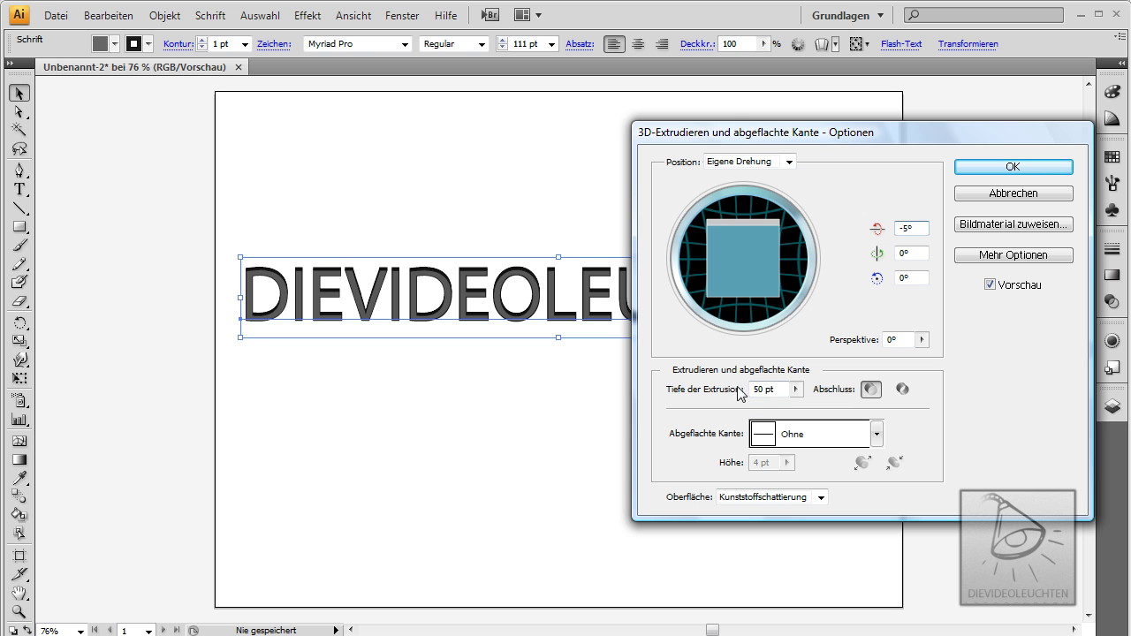
# Step: Enter 150 pt for Tiefe der Extrusion and -3° in the X rotation field
pyautogui.moveTo(755, 392); pyautogui.dragTo(732, 398)
pyautogui.write('10')
pyautogui.press('Tab')
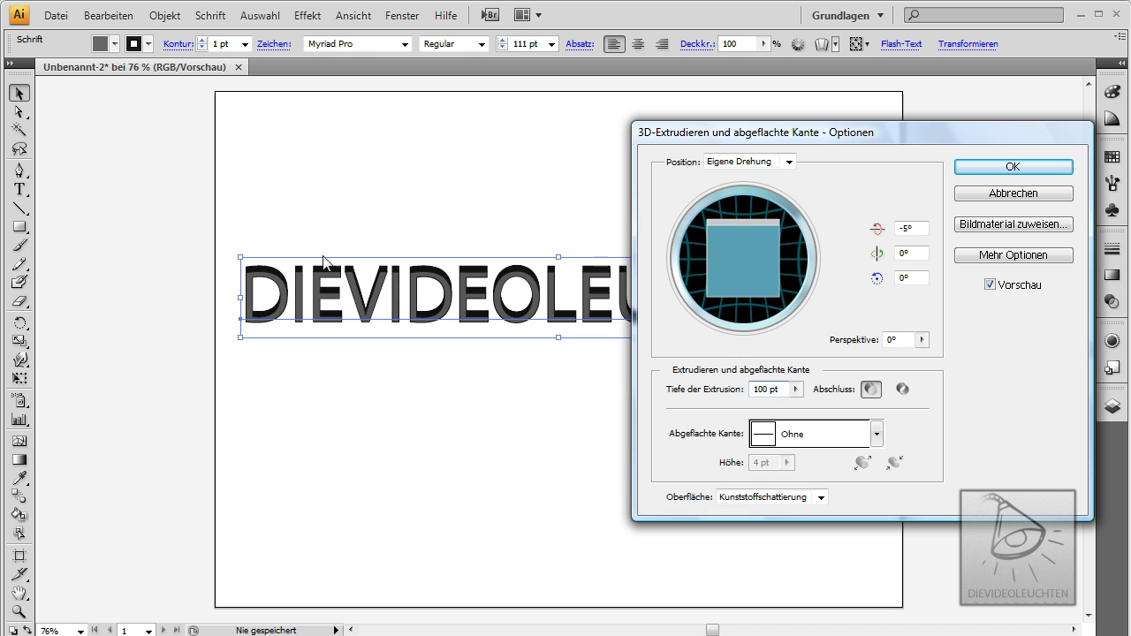
pyautogui.write('5')
pyautogui.press('Tab')
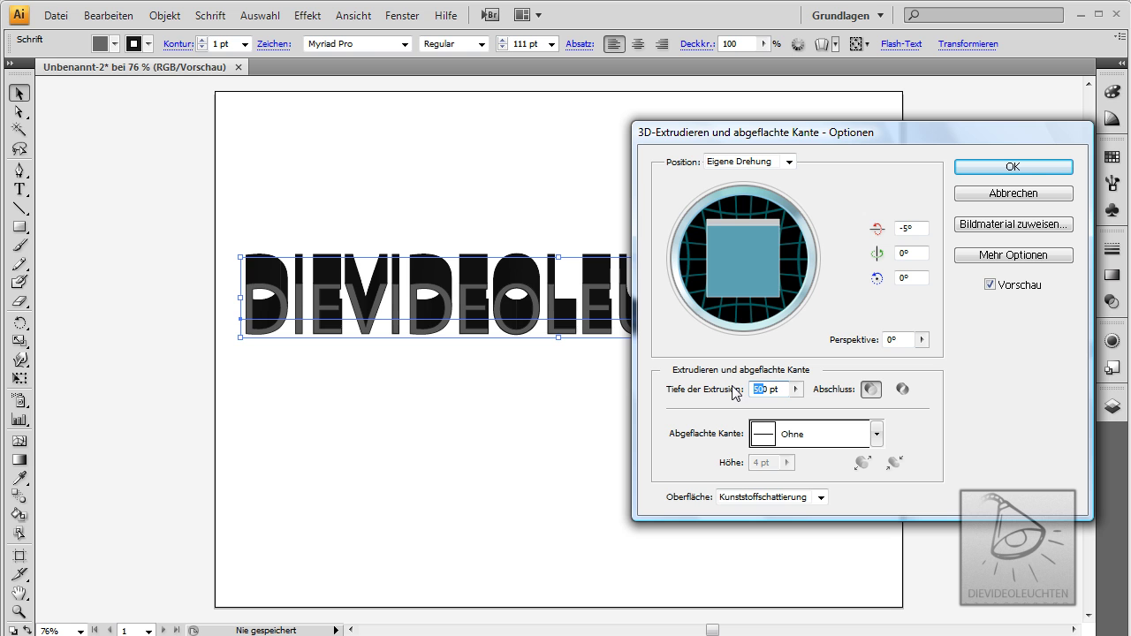
pyautogui.write('55')
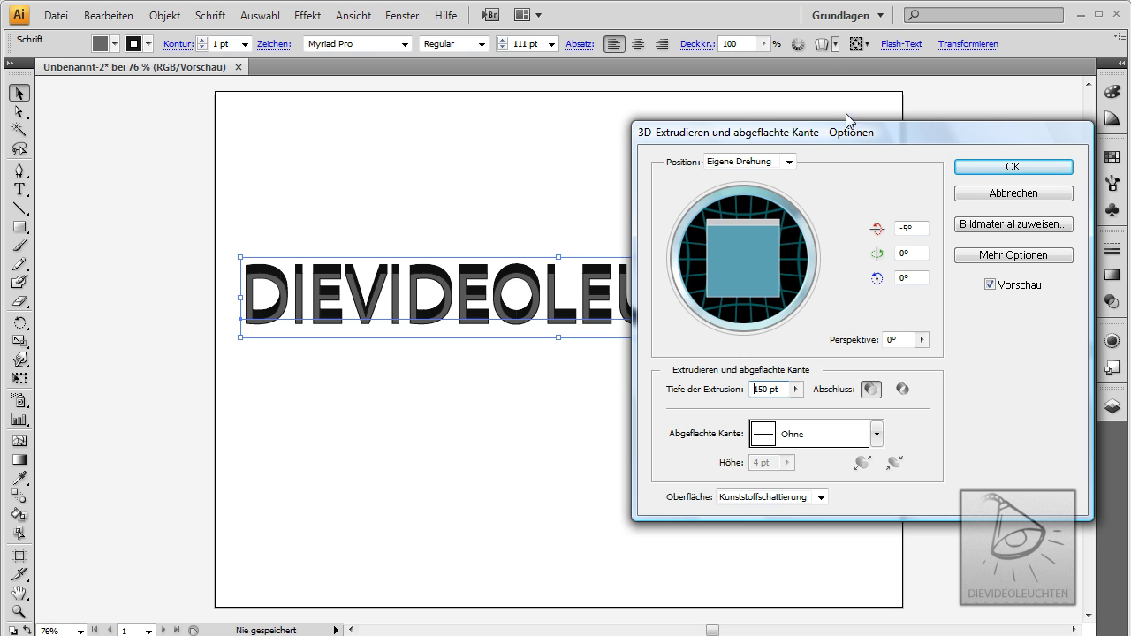
pyautogui.write('-')
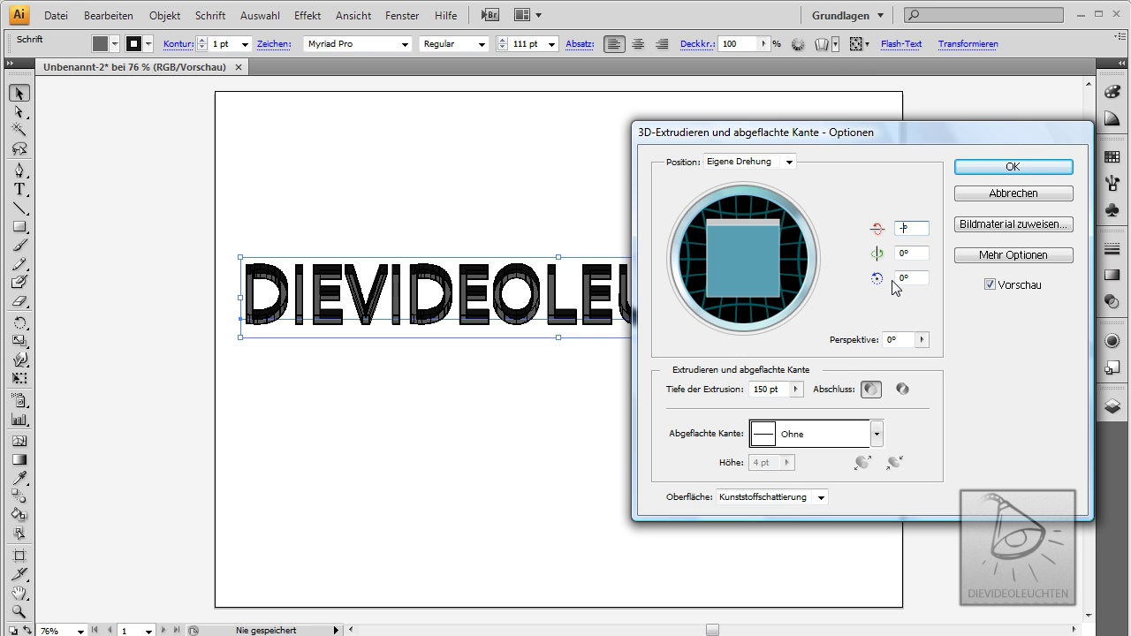
pyautogui.press('Tab')
pyautogui.moveTo(869, 142); pyautogui.dragTo(875, 134)
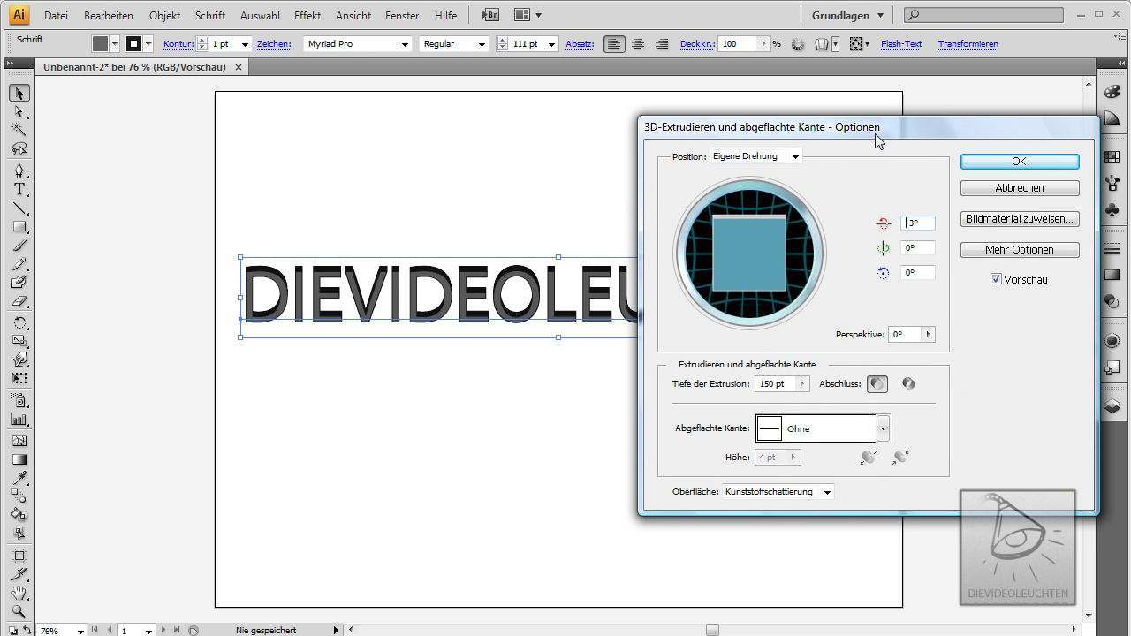
pyautogui.click(803, 435)
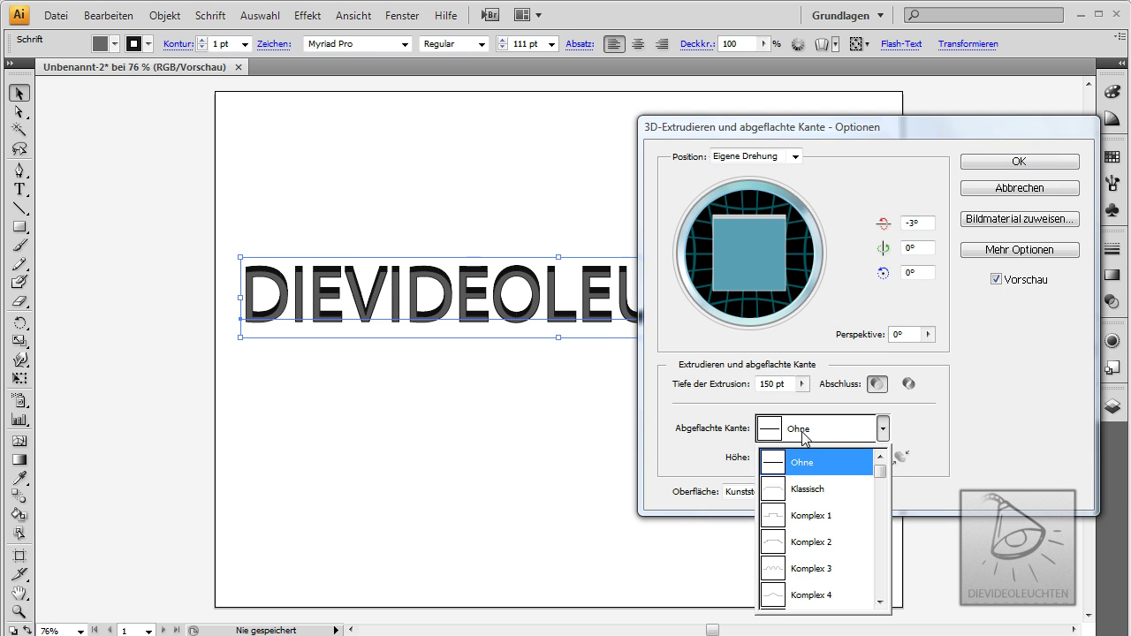
pyautogui.click(823, 519)
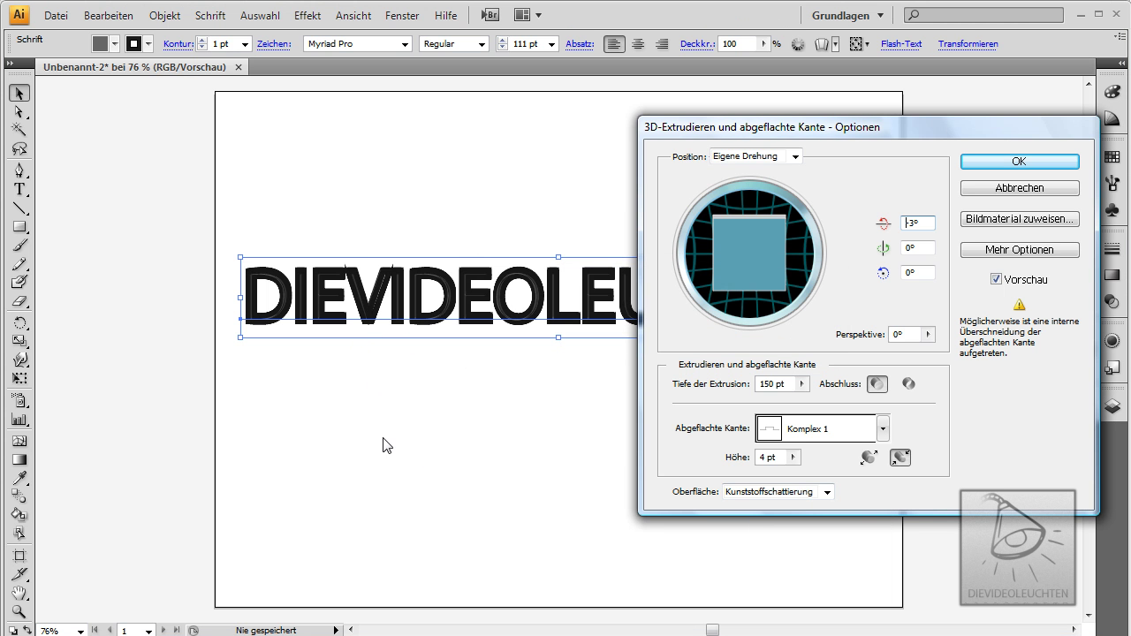
pyautogui.click(813, 429)
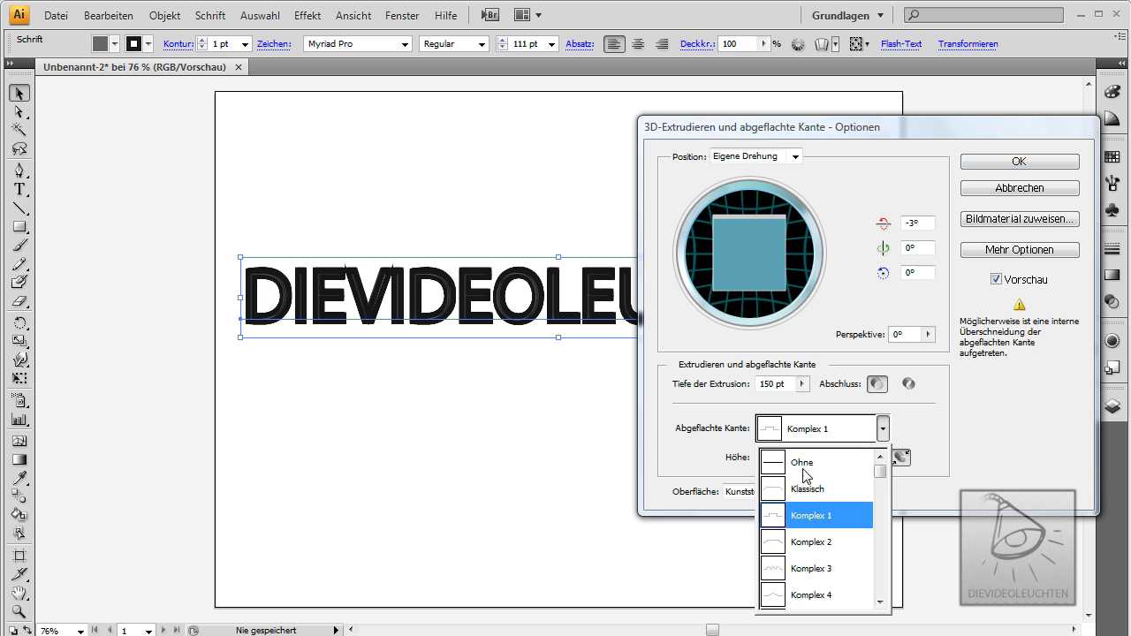
pyautogui.moveTo(882, 469)
pyautogui.mouseDown()
pyautogui.moveTo(896, 550)
pyautogui.moveTo(882, 463)
pyautogui.mouseUp()
pyautogui.click(827, 462)
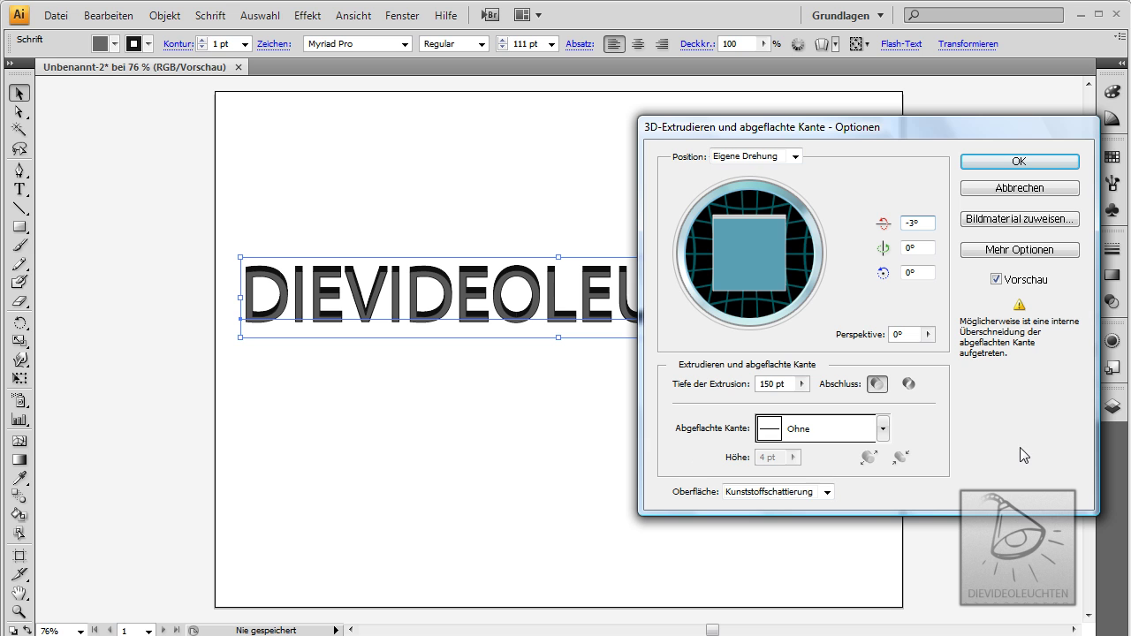
pyautogui.click(908, 387)
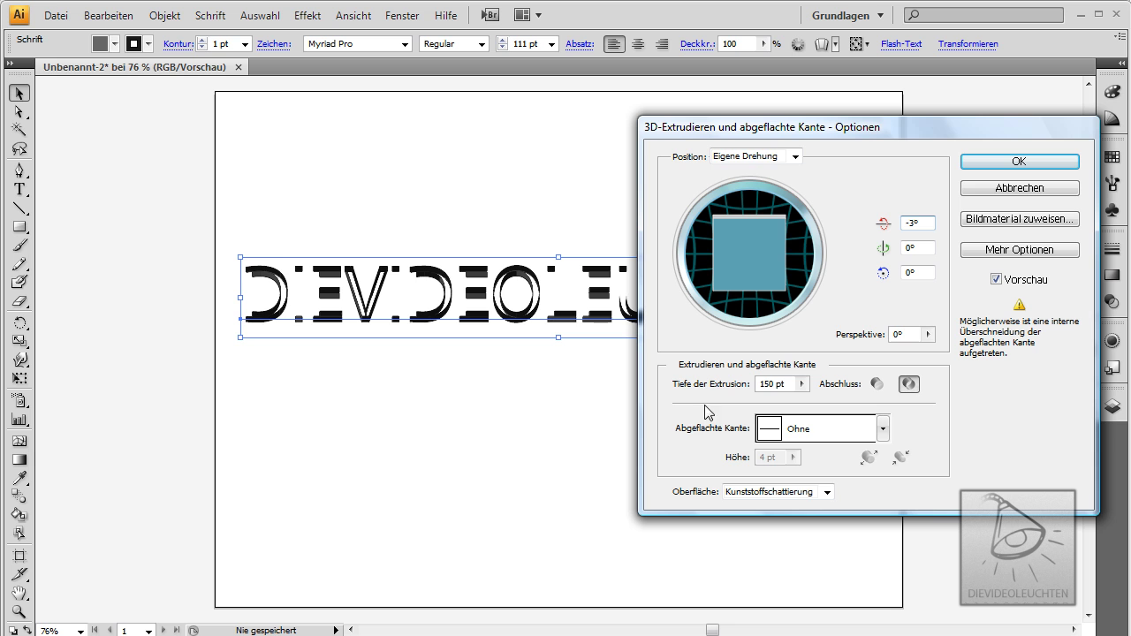
pyautogui.click(877, 384)
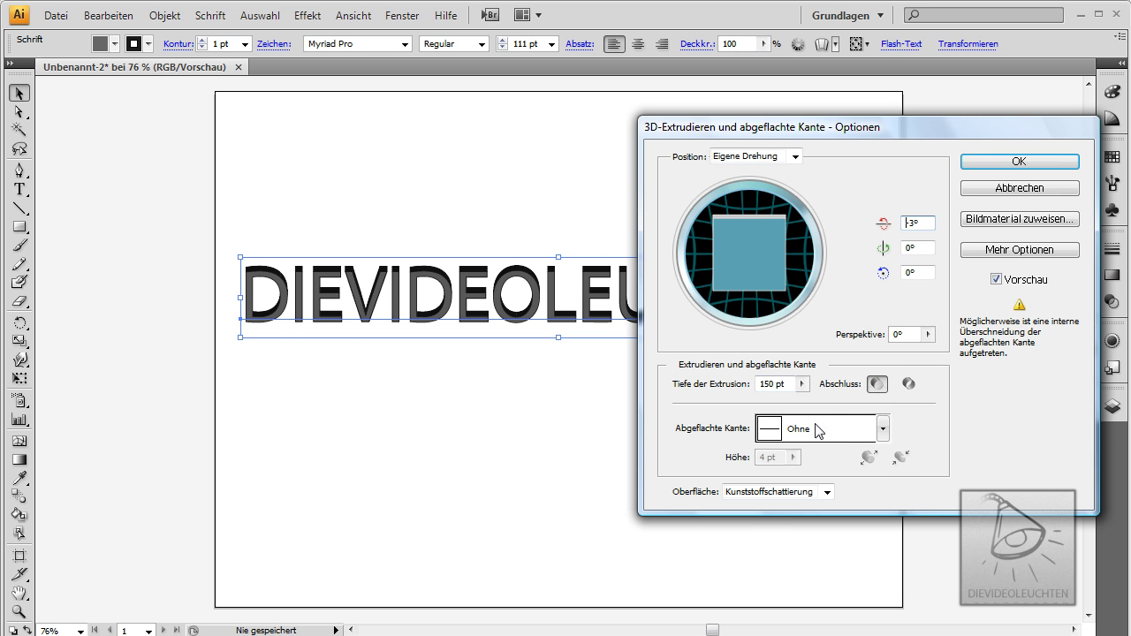
pyautogui.click(749, 495)
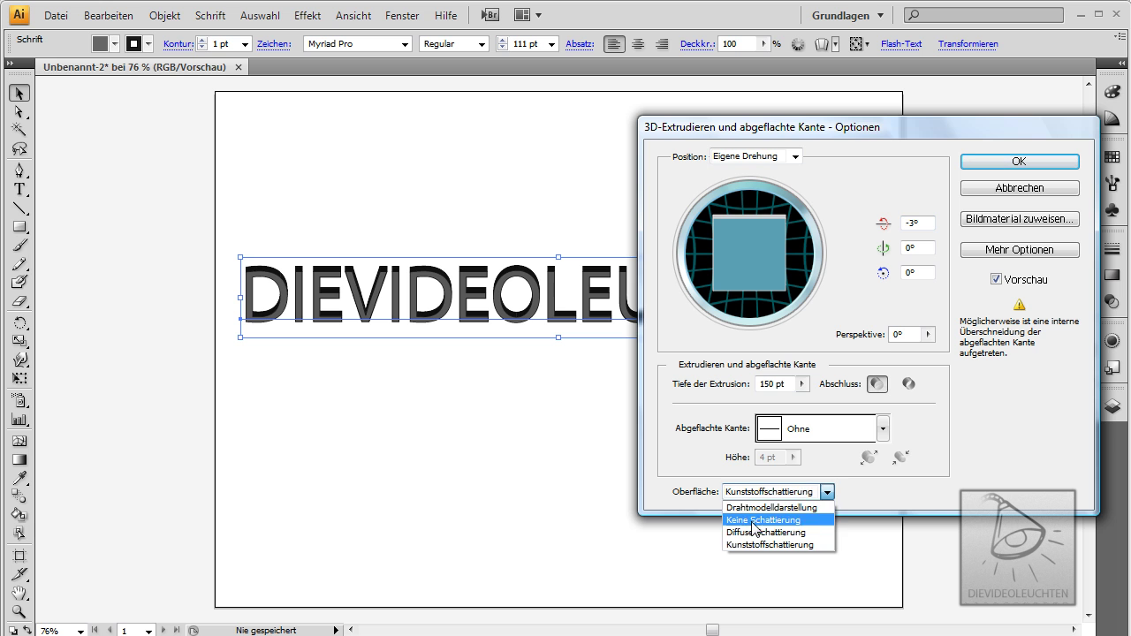
pyautogui.click(755, 509)
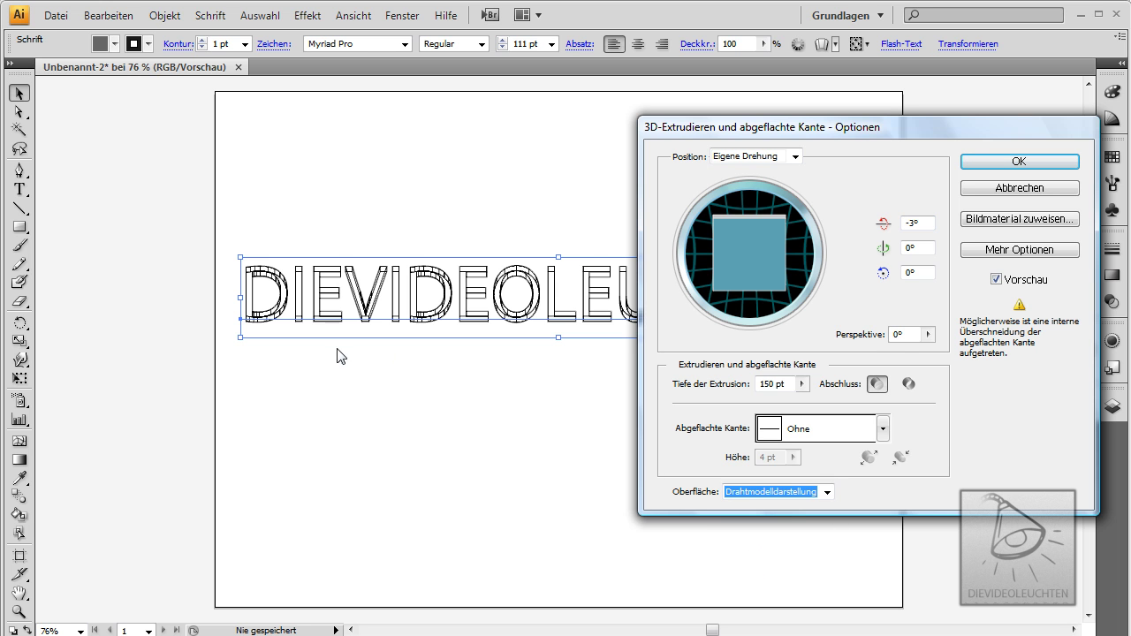
pyautogui.click(747, 492)
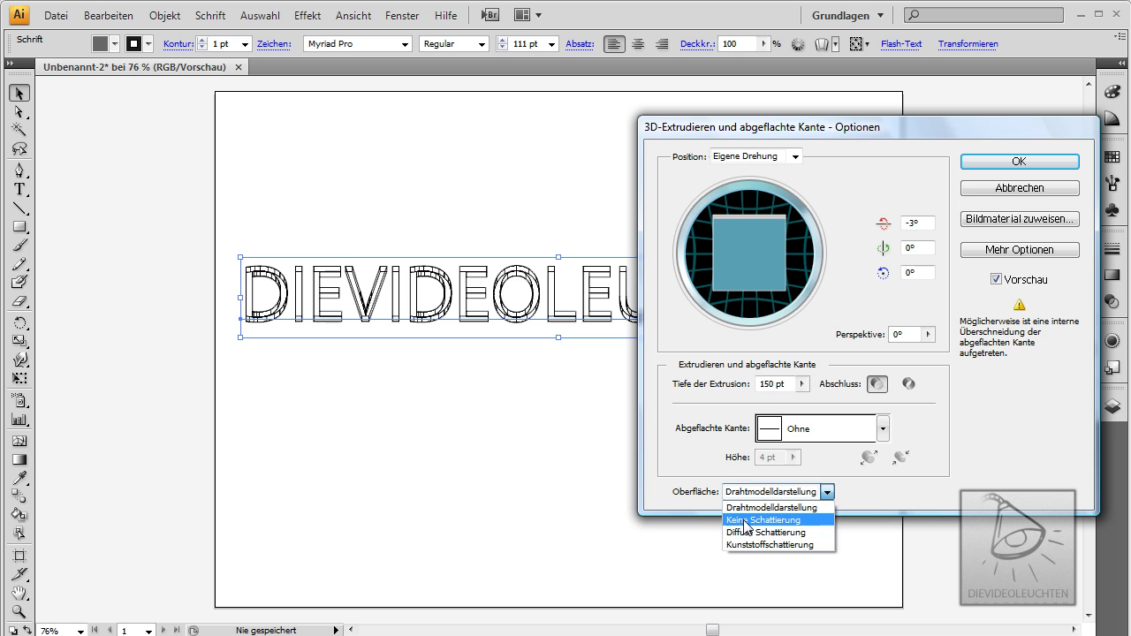
pyautogui.click(747, 522)
pyautogui.click(730, 496)
pyautogui.click(744, 533)
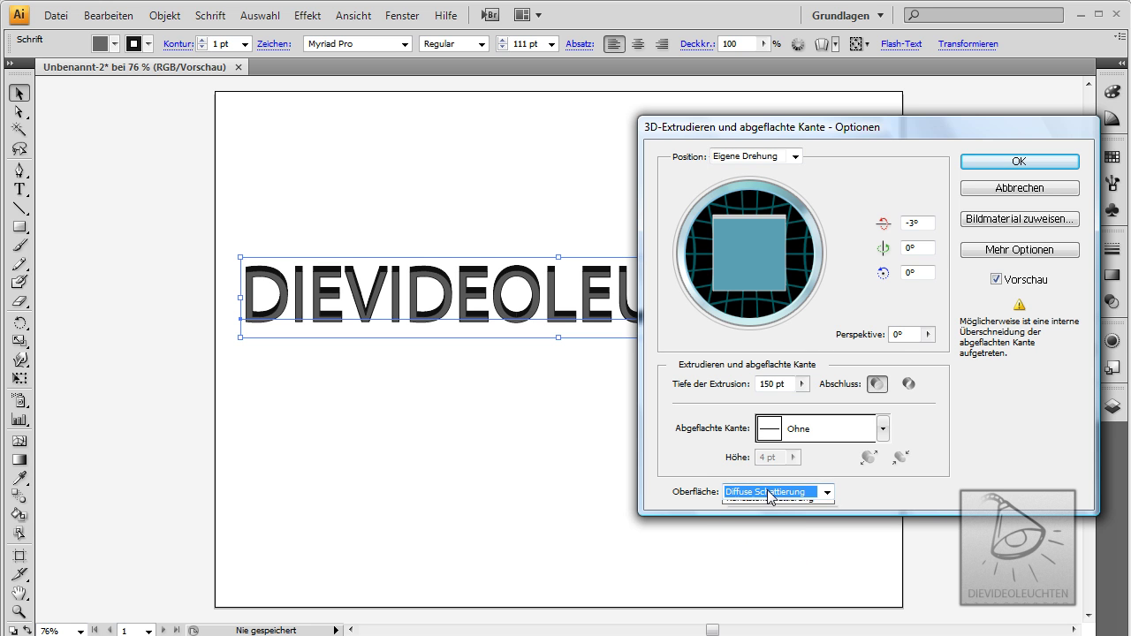
pyautogui.click(767, 491)
pyautogui.click(764, 548)
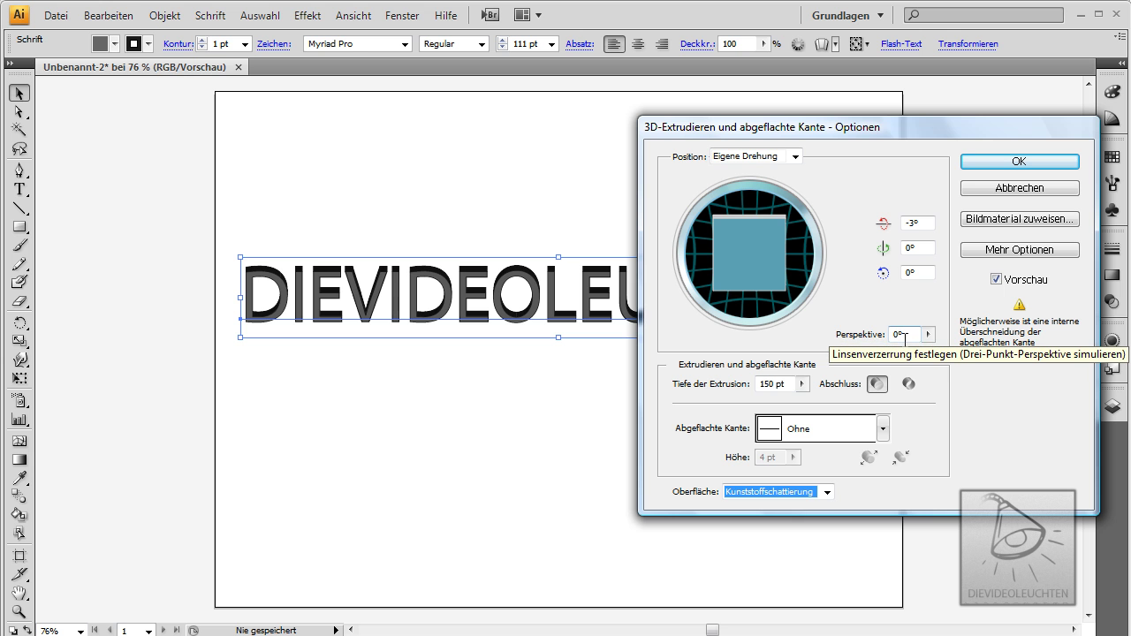
# Step: Set Perspektive to 20°, moving the 3D dialog aside to check the preview
pyautogui.moveTo(814, 133)
pyautogui.mouseDown()
pyautogui.moveTo(650, 267)
pyautogui.moveTo(786, 413)
pyautogui.mouseUp()
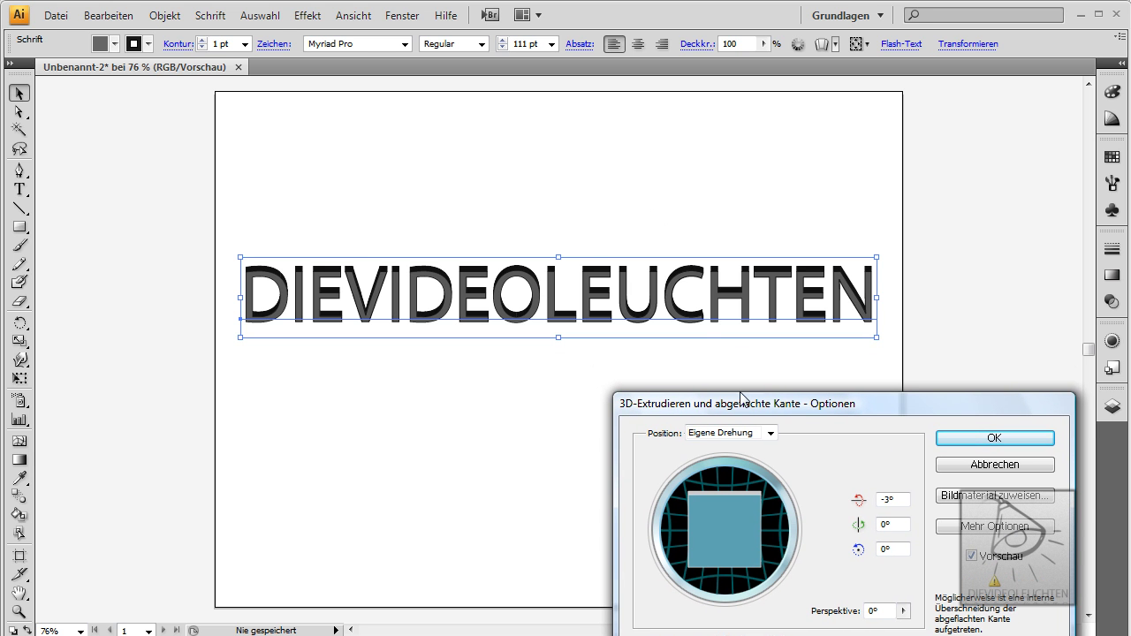
pyautogui.moveTo(809, 404)
pyautogui.mouseDown()
pyautogui.moveTo(527, 462)
pyautogui.moveTo(988, 235)
pyautogui.mouseUp()
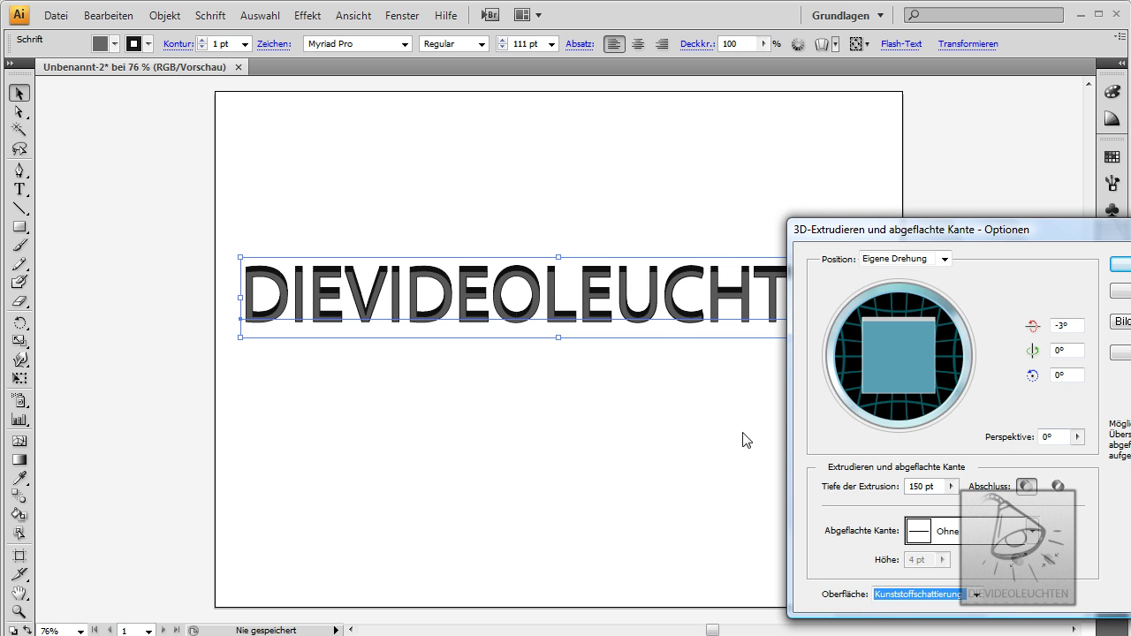
pyautogui.click(1043, 437)
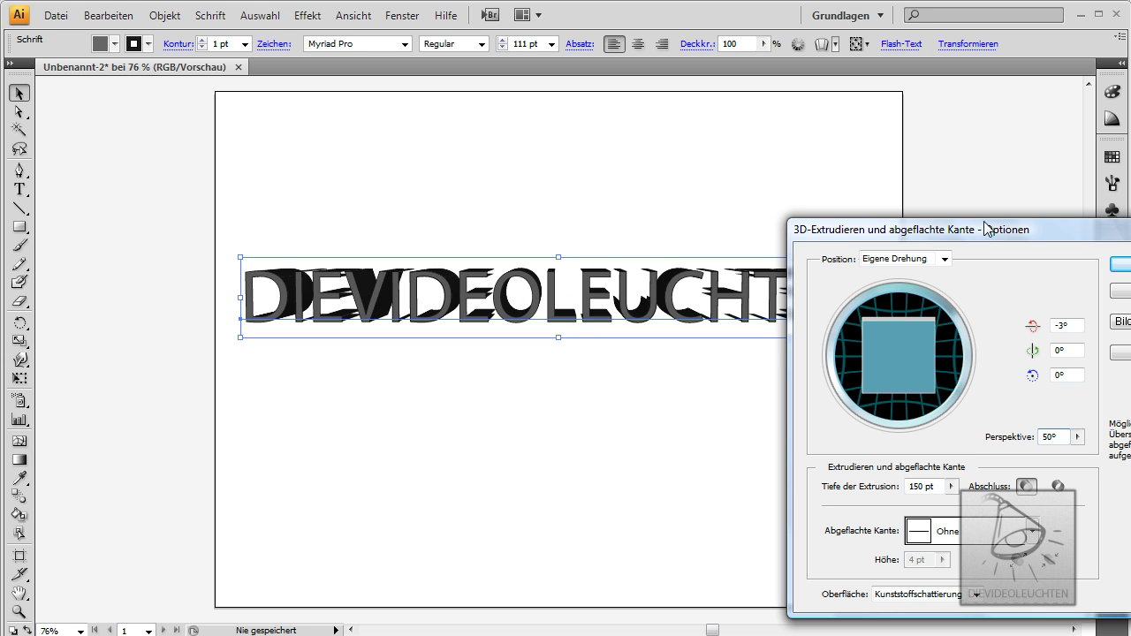
pyautogui.moveTo(1018, 230)
pyautogui.mouseDown()
pyautogui.moveTo(984, 166)
pyautogui.moveTo(896, 168)
pyautogui.moveTo(976, 209)
pyautogui.moveTo(1018, 209)
pyautogui.mouseUp()
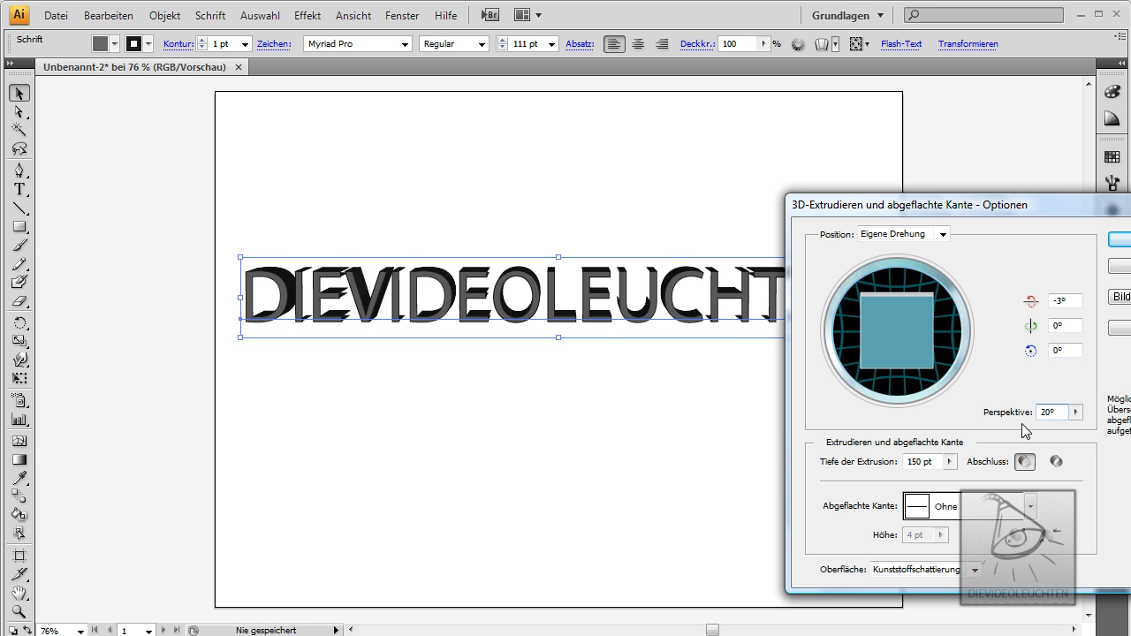
pyautogui.write('0')
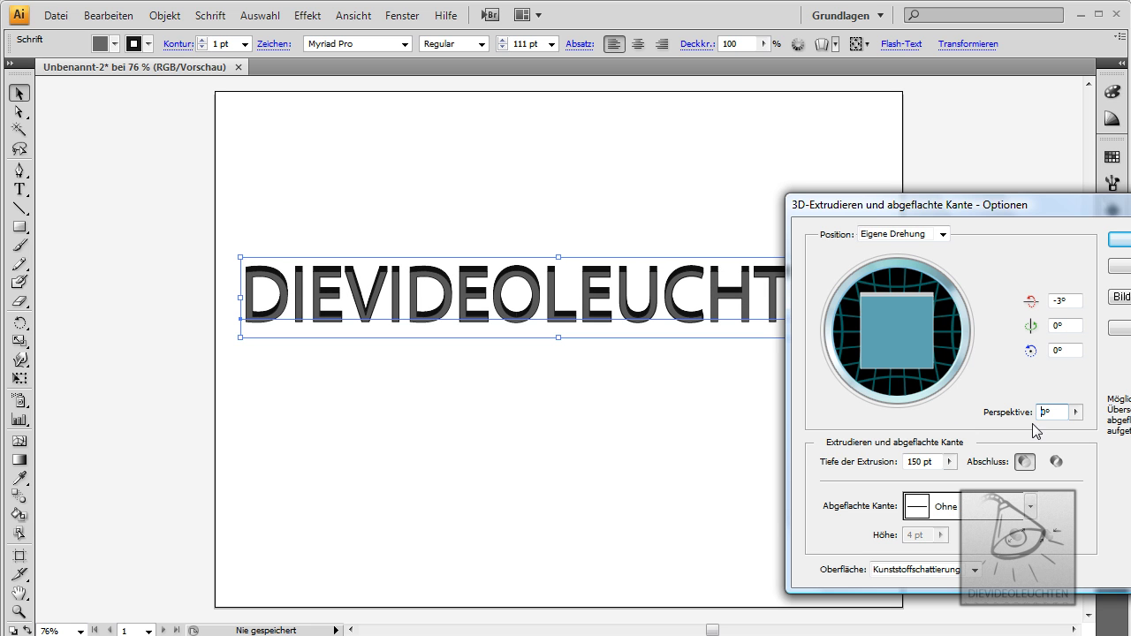
pyautogui.write('2')
pyautogui.press('Tab')
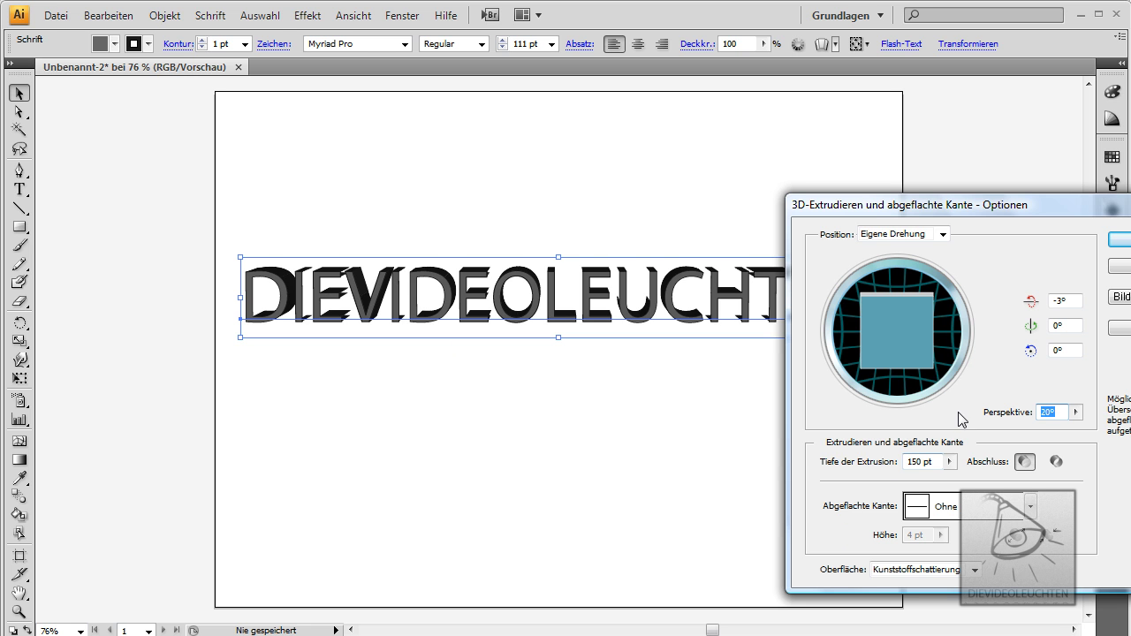
pyautogui.moveTo(1008, 209); pyautogui.dragTo(785, 209)
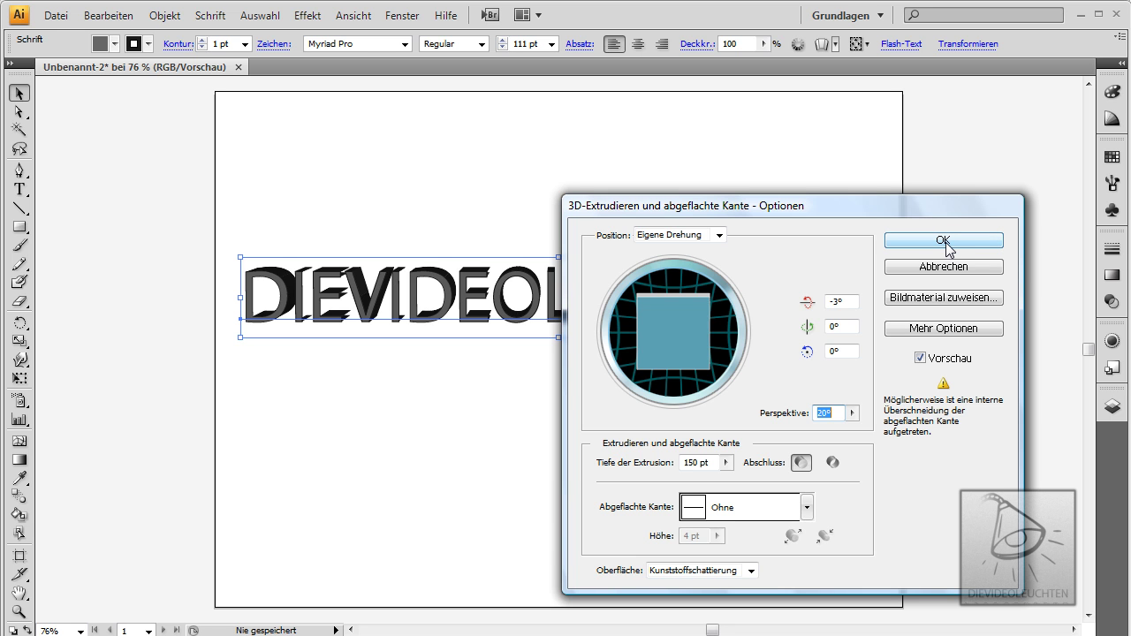
pyautogui.moveTo(903, 212); pyautogui.dragTo(1049, 161)
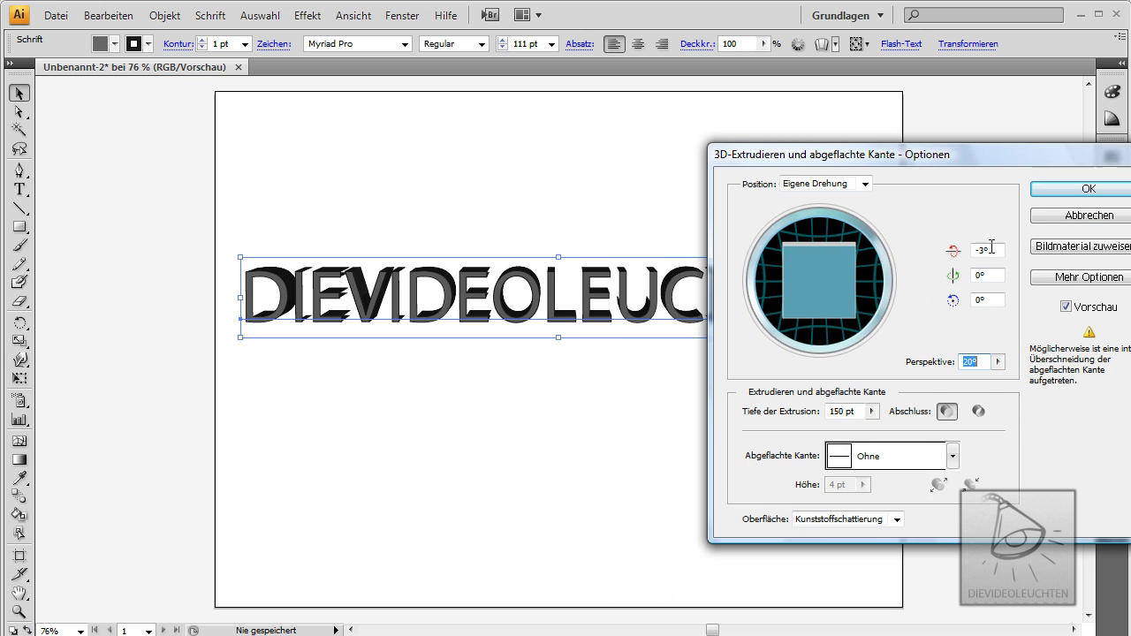
# Step: Confirm the 3D extrusion with OK, deselect to view it, then reselect the text
pyautogui.click(1072, 187)
pyautogui.click(726, 200)
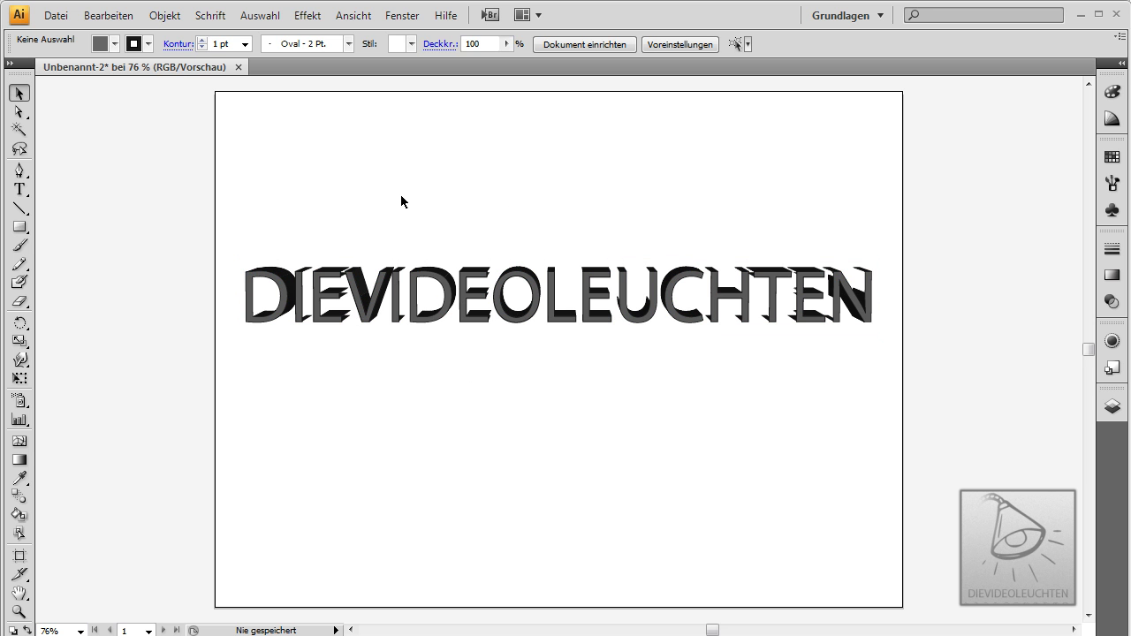
pyautogui.click(461, 319)
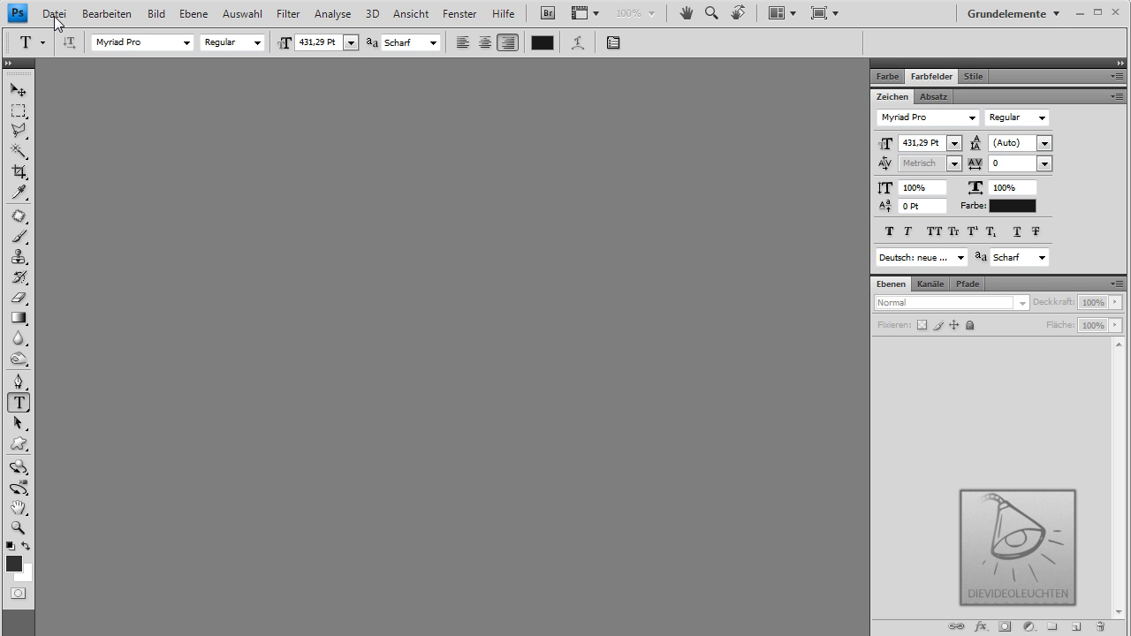
# Step: Create a clipboard-sized new document, then close it as wrongly sized
pyautogui.click(55, 14)
pyautogui.press('Escape')
pyautogui.hotkey('ctrl', 'n')
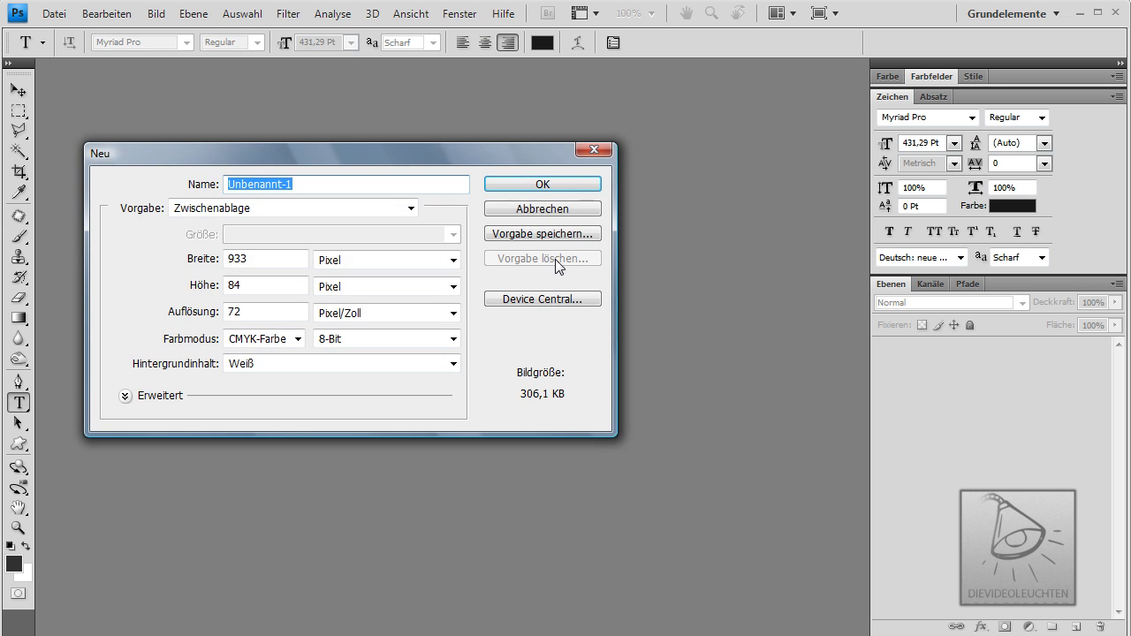
pyautogui.press('Return')
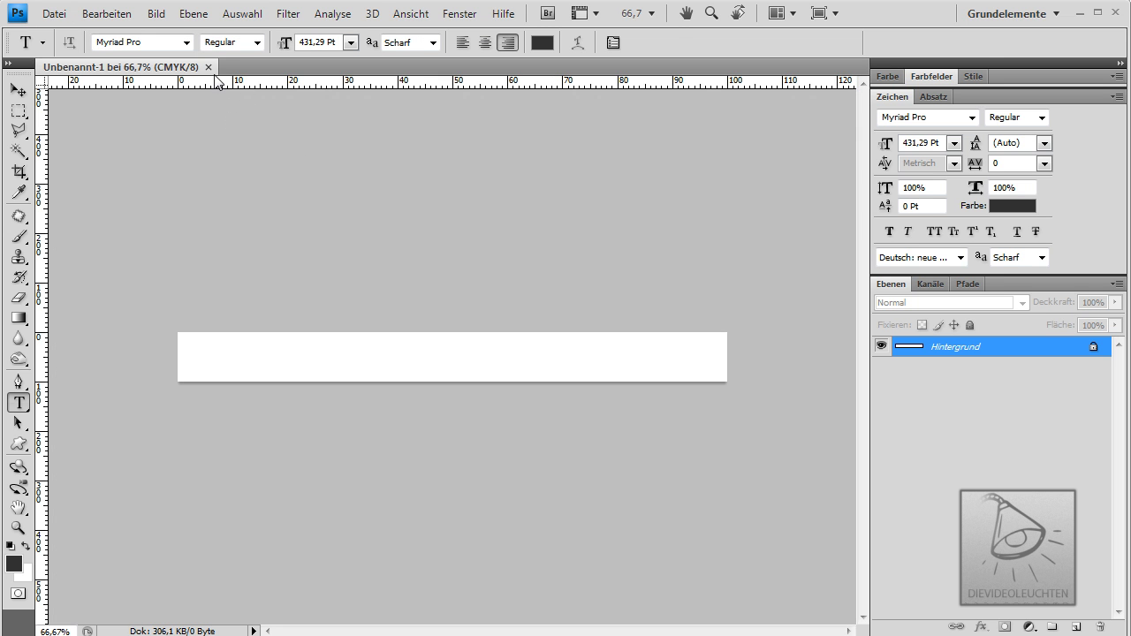
pyautogui.click(208, 67)
# Step: Create a new 1280×720 pixel document and paste the copied Illustrator text
pyautogui.click(57, 14)
pyautogui.click(72, 35)
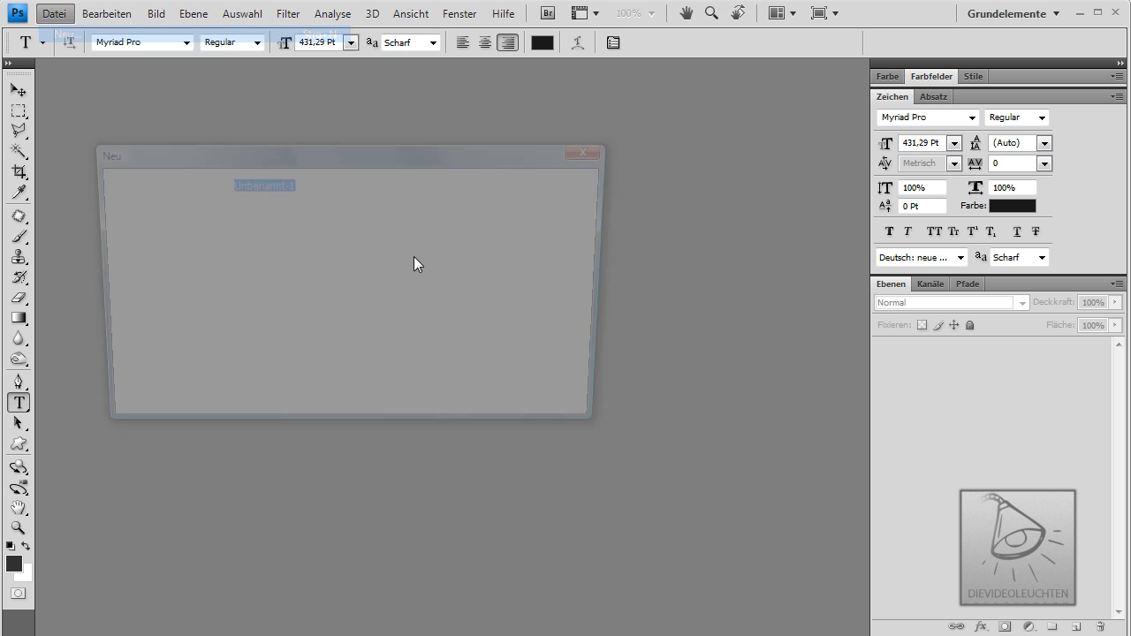
pyautogui.doubleClick(256, 259)
pyautogui.write('1280')
pyautogui.doubleClick(260, 285)
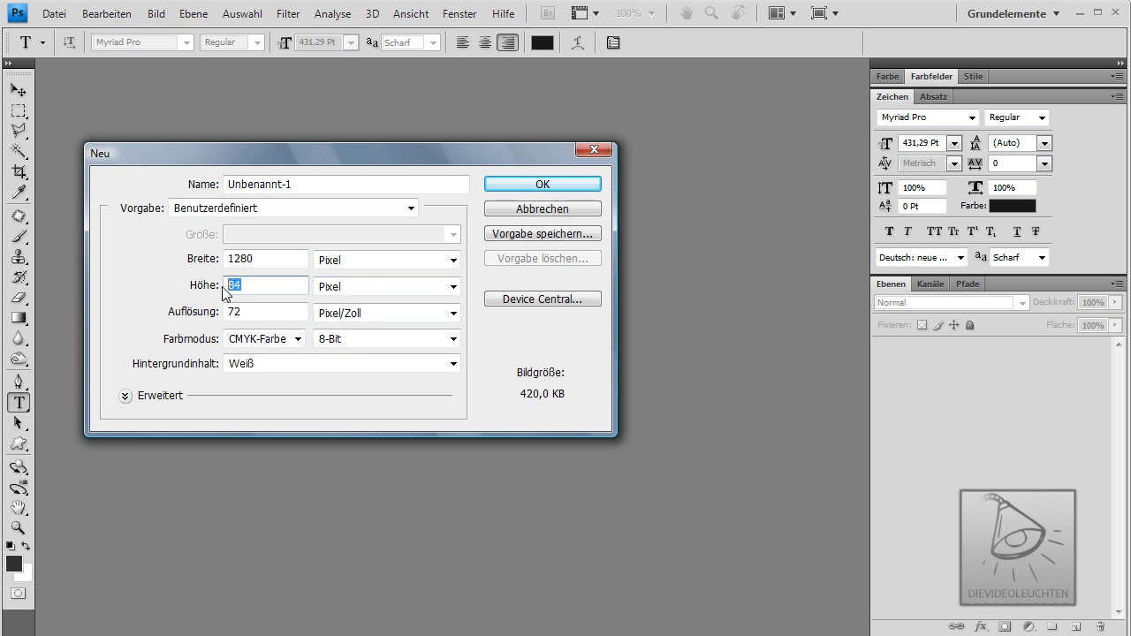
pyautogui.write('720')
pyautogui.press('Return')
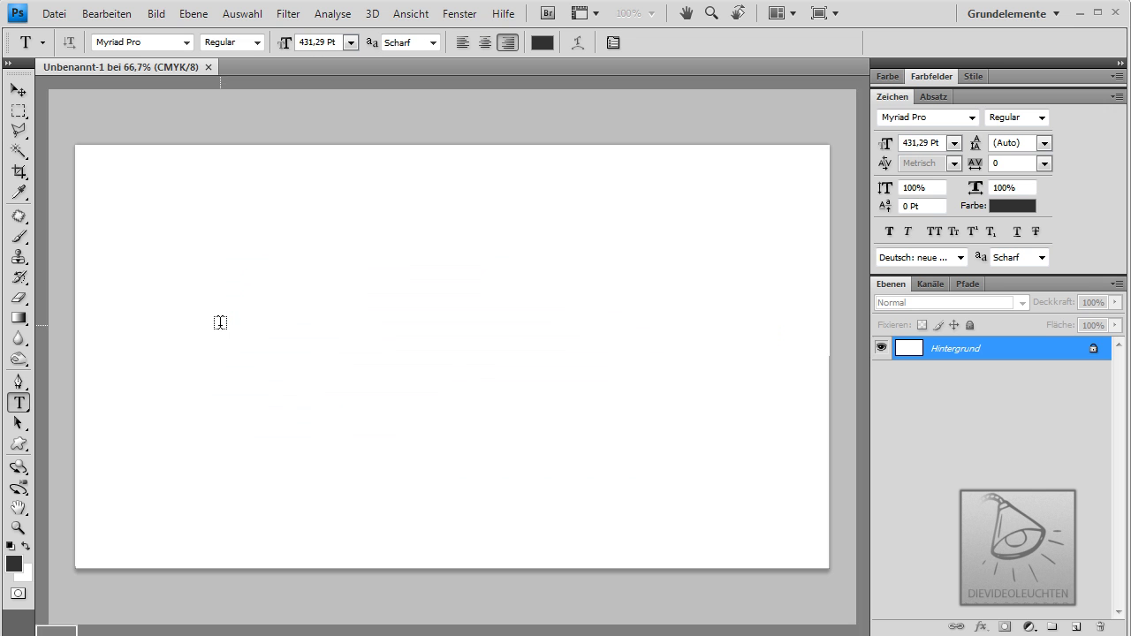
pyautogui.hotkey('ctrl', 'v')
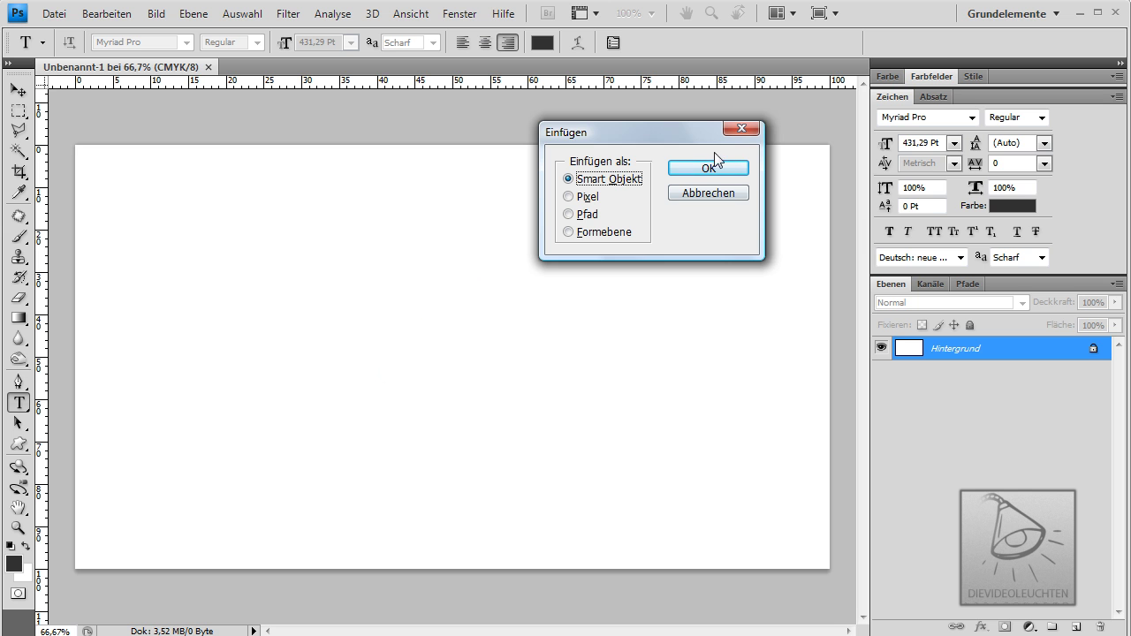
# Step: Place the lettering as a Smart Objekt and resize it
pyautogui.click(691, 169)
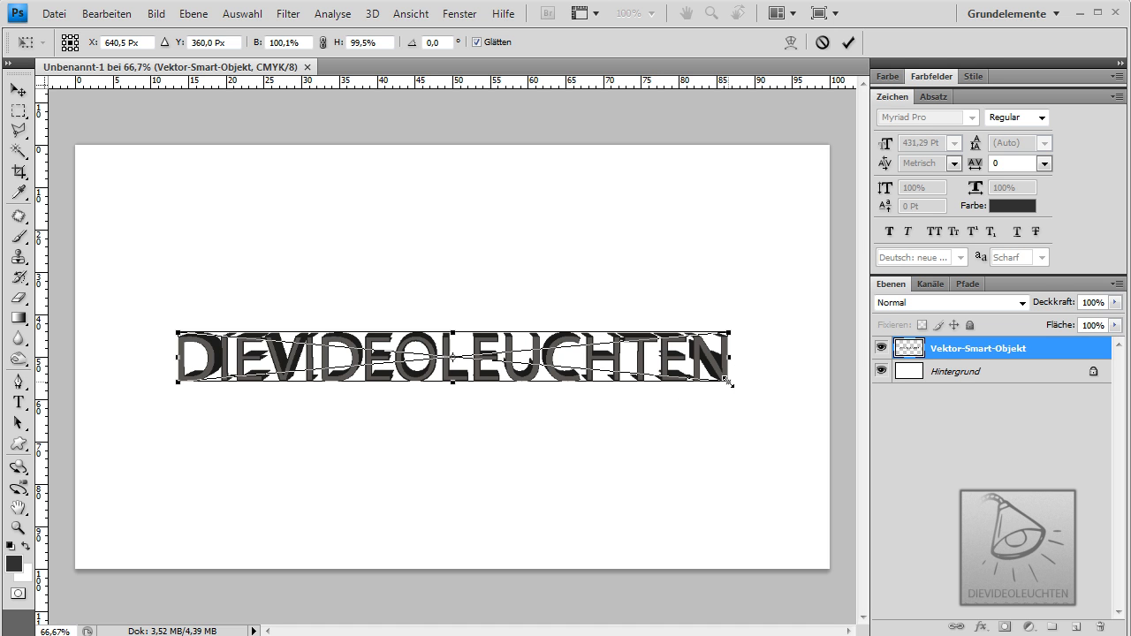
pyautogui.moveTo(726, 381)
pyautogui.mouseDown()
pyautogui.moveTo(866, 455)
pyautogui.moveTo(1126, 485)
pyautogui.moveTo(392, 262)
pyautogui.moveTo(309, 252)
pyautogui.moveTo(344, 382)
pyautogui.mouseUp()
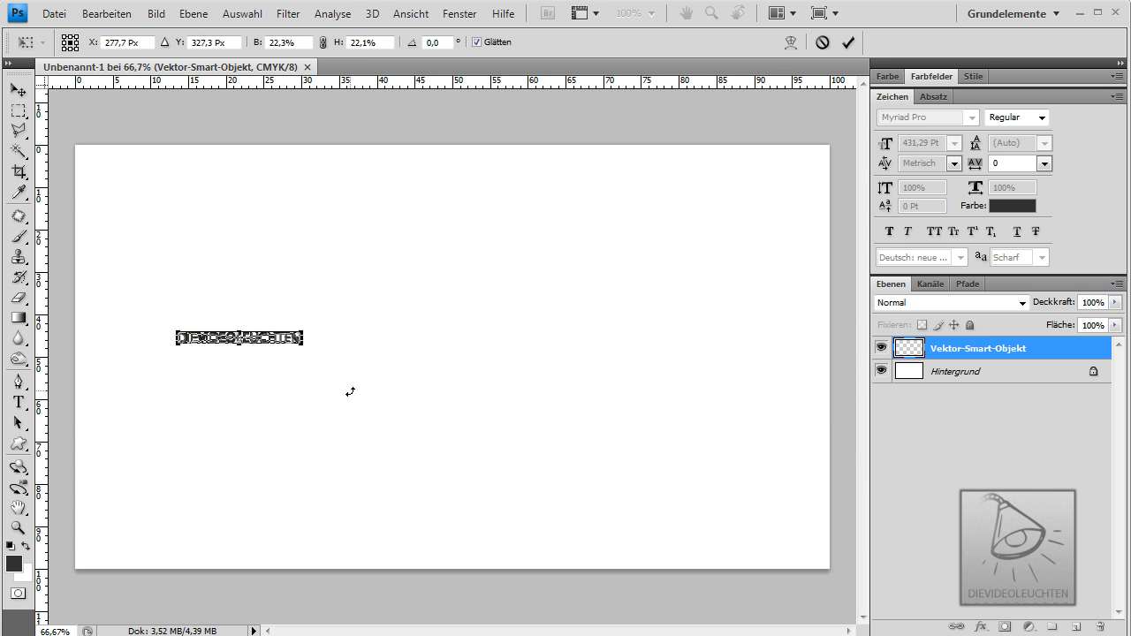
pyautogui.press('Return')
pyautogui.press('t')
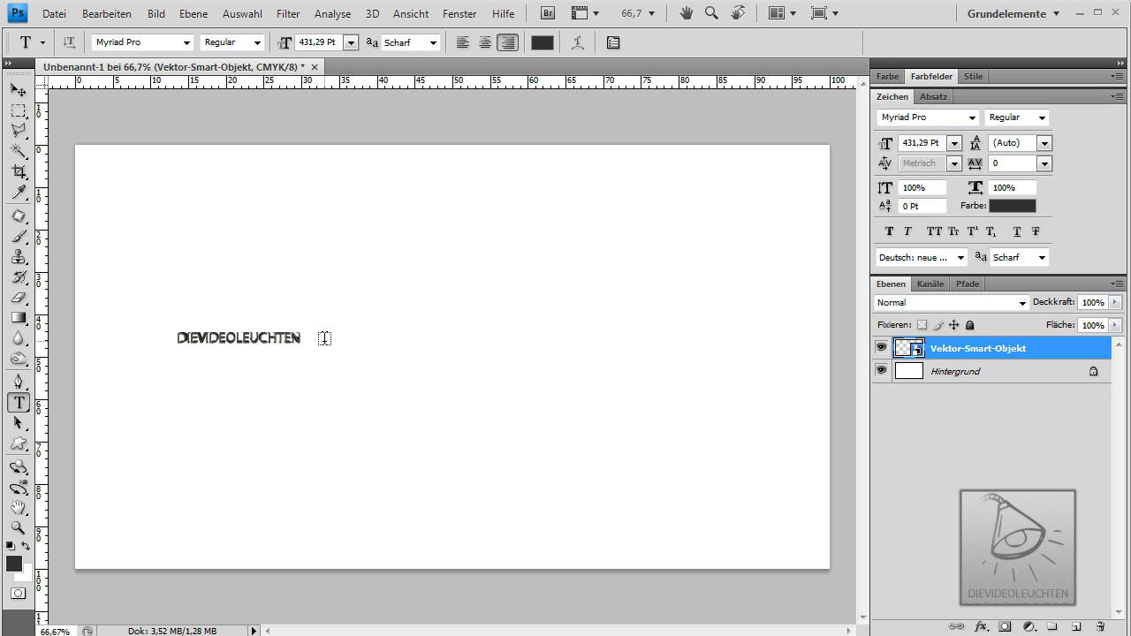
# Step: Enlarge the text with Free Transform across most of the canvas, keeping it level
pyautogui.hotkey('ctrl', 't')
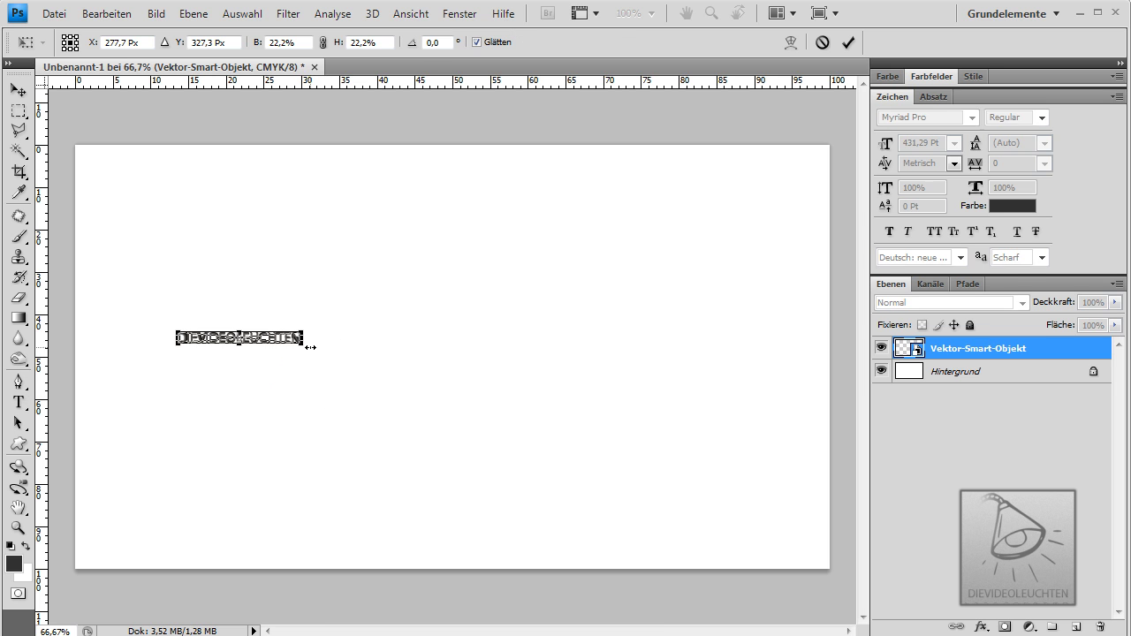
pyautogui.moveTo(309, 346); pyautogui.dragTo(813, 489)
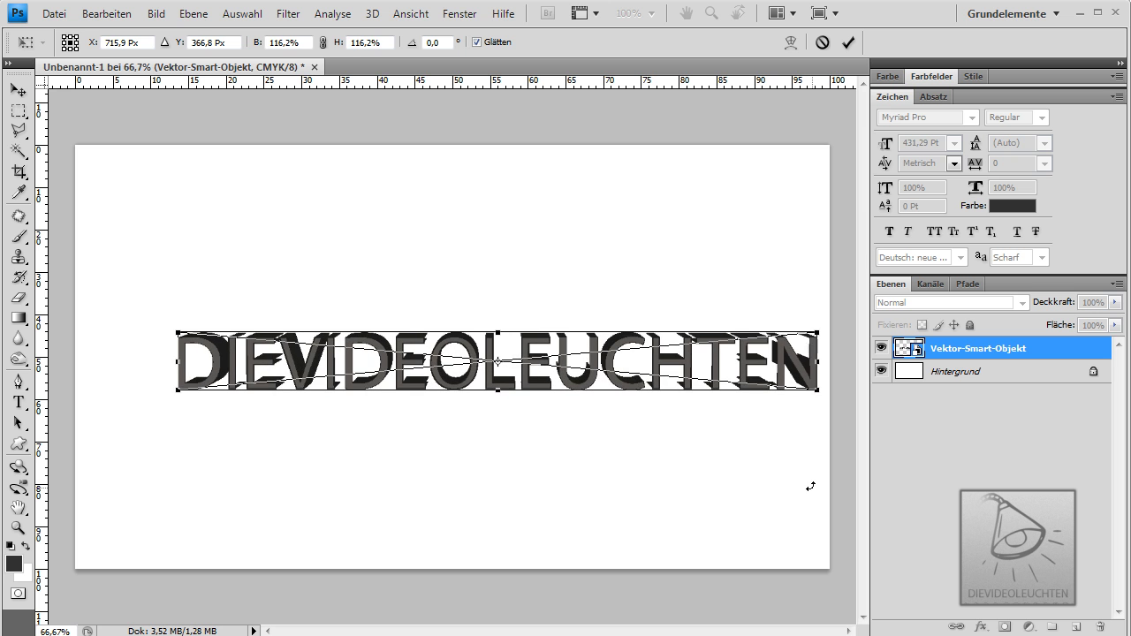
pyautogui.moveTo(438, 239); pyautogui.dragTo(409, 232)
pyautogui.moveTo(417, 327); pyautogui.dragTo(415, 341)
pyautogui.press('Return')
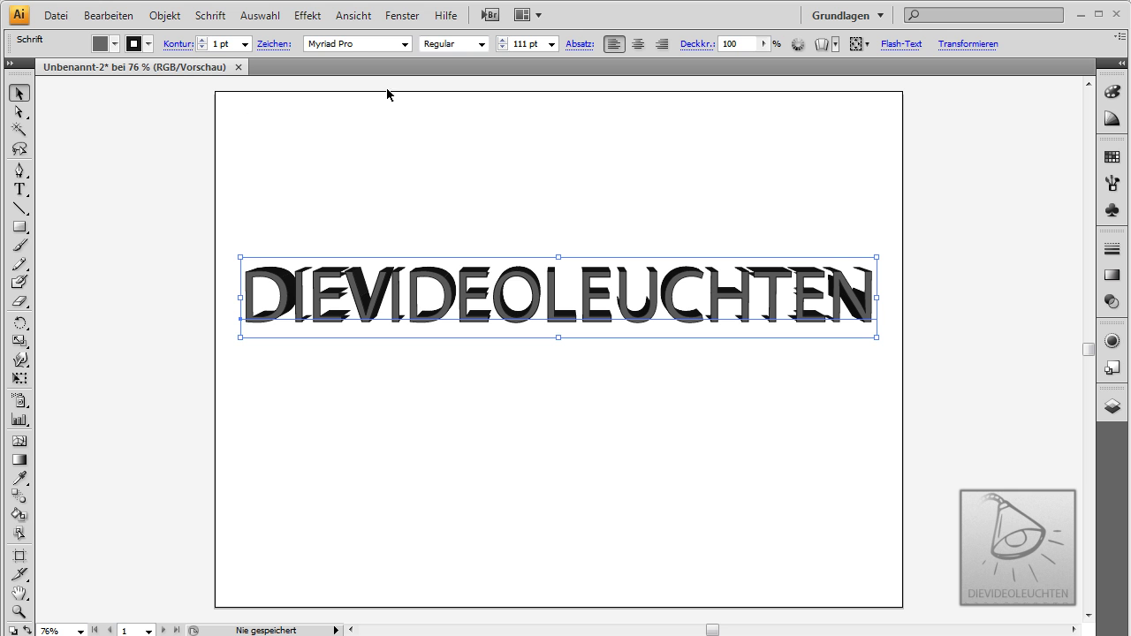
# Step: Change the DIEVIDEOLEUCHTEN text font to Arial and shift it left
pyautogui.tripleClick(449, 313)
pyautogui.click(326, 42)
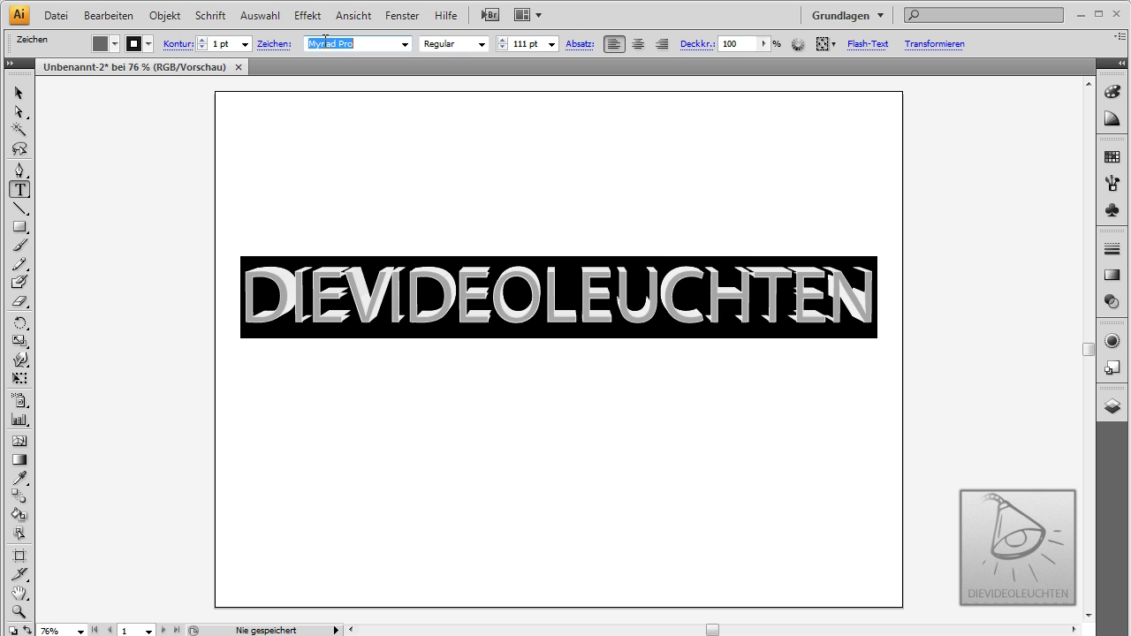
pyautogui.write('Arial')
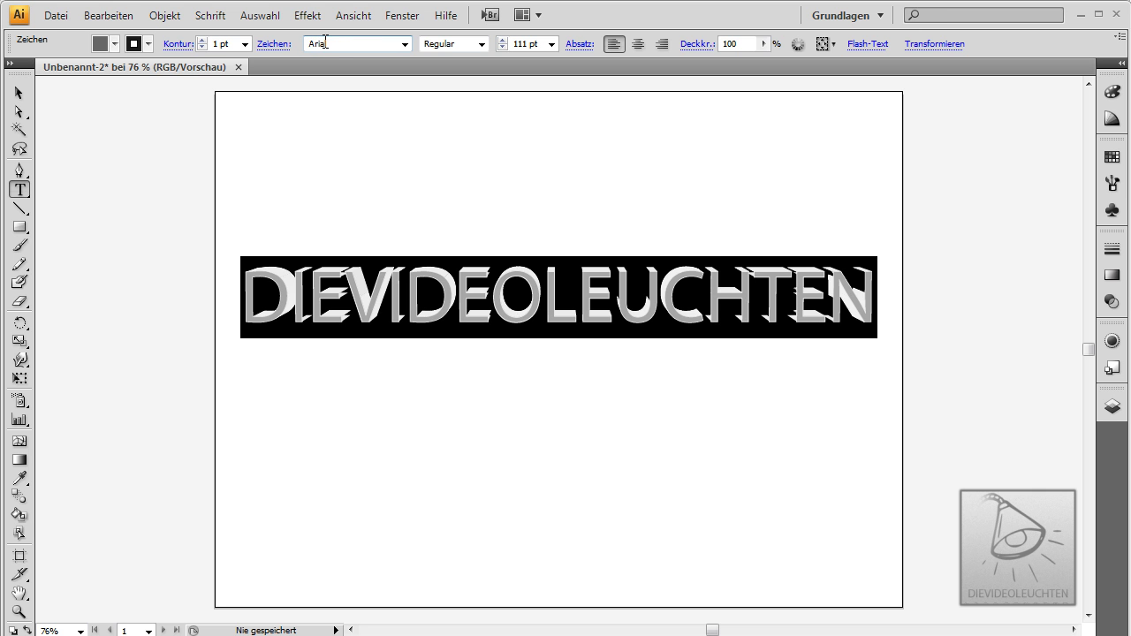
pyautogui.press('Return')
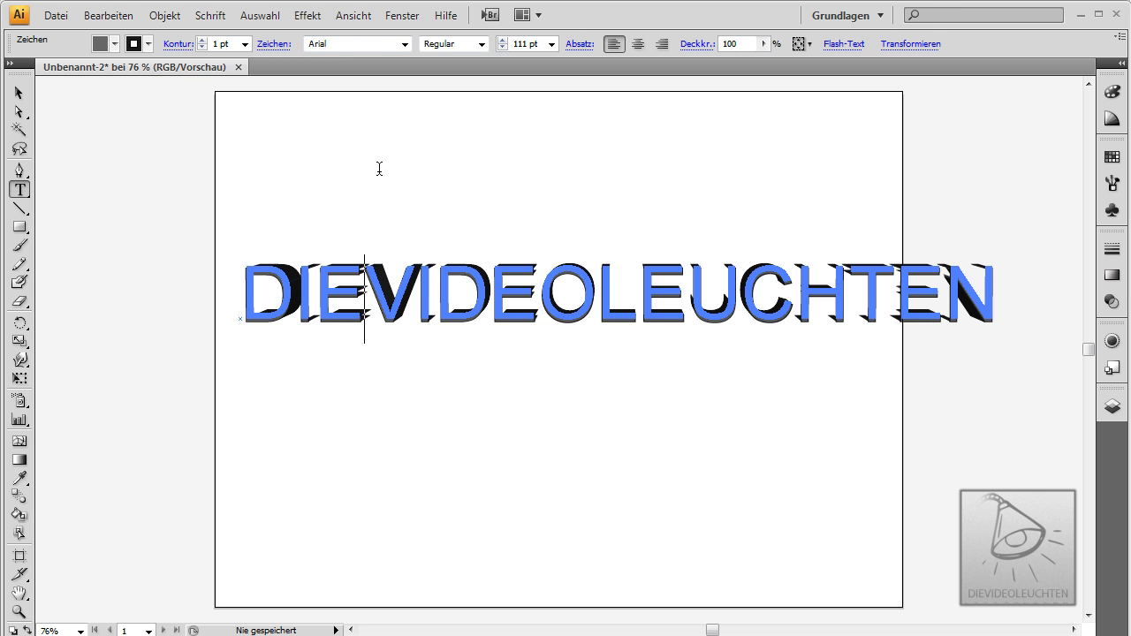
pyautogui.press('Right')
pyautogui.press('Right')
pyautogui.click(20, 93)
pyautogui.moveTo(357, 285)
pyautogui.mouseDown()
pyautogui.moveTo(309, 293)
pyautogui.moveTo(318, 301)
pyautogui.mouseUp()
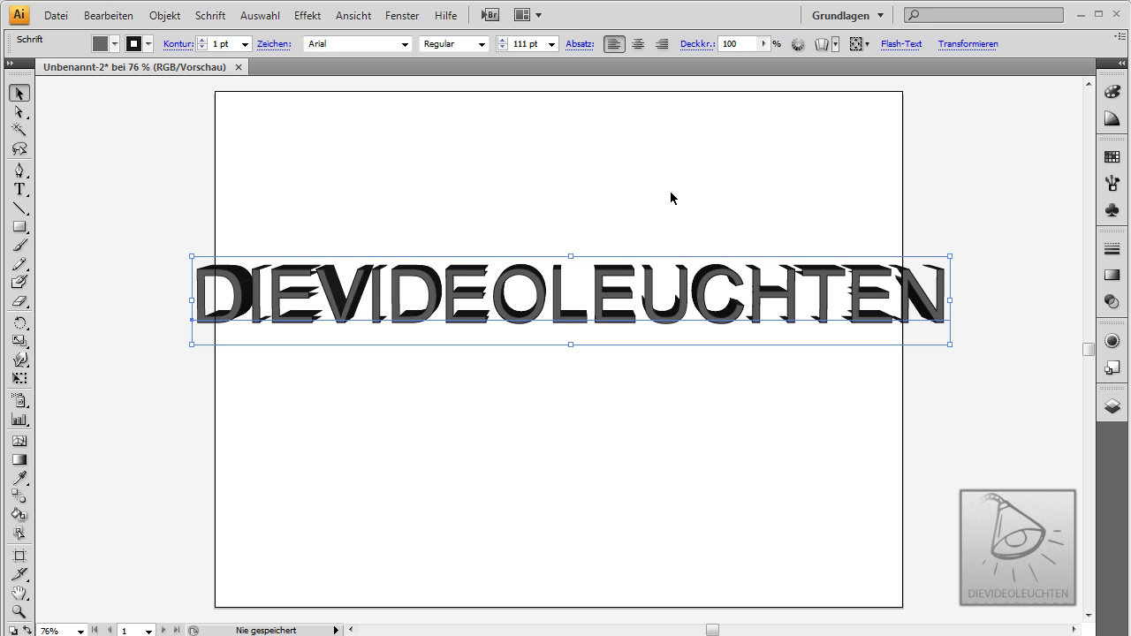
pyautogui.click(591, 192)
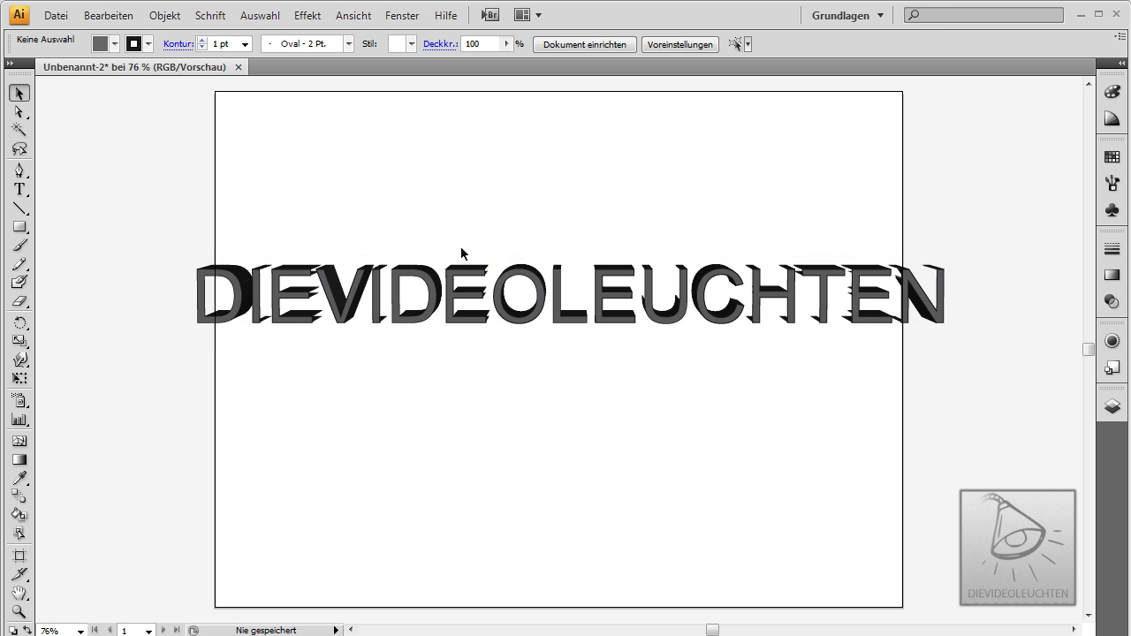
# Step: Shrink the text to about 86 pt and move it right toward the centre
pyautogui.doubleClick(518, 291)
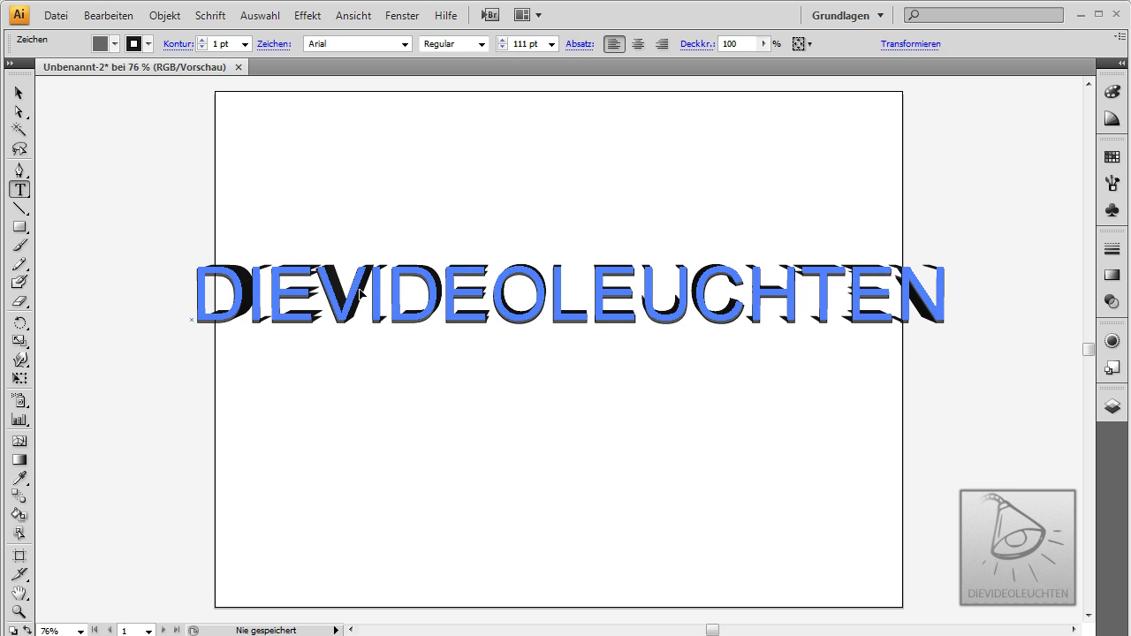
pyautogui.hotkey('ctrl', 'a')
pyautogui.click(502, 48)
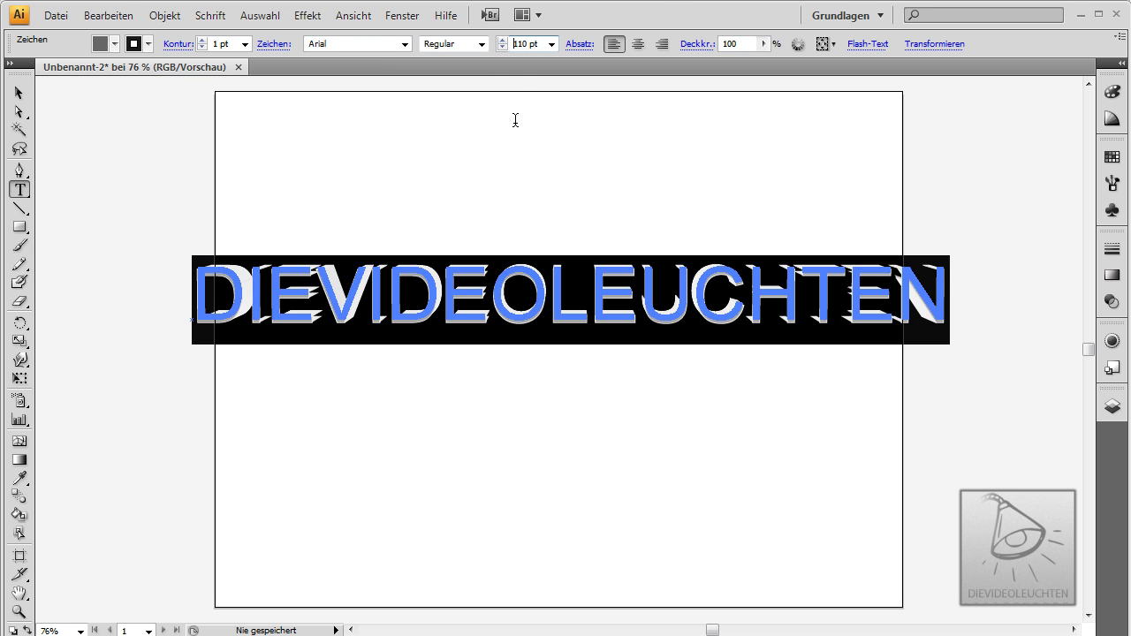
pyautogui.hotkey('shift', 'Down')
pyautogui.hotkey('shift', 'Down')
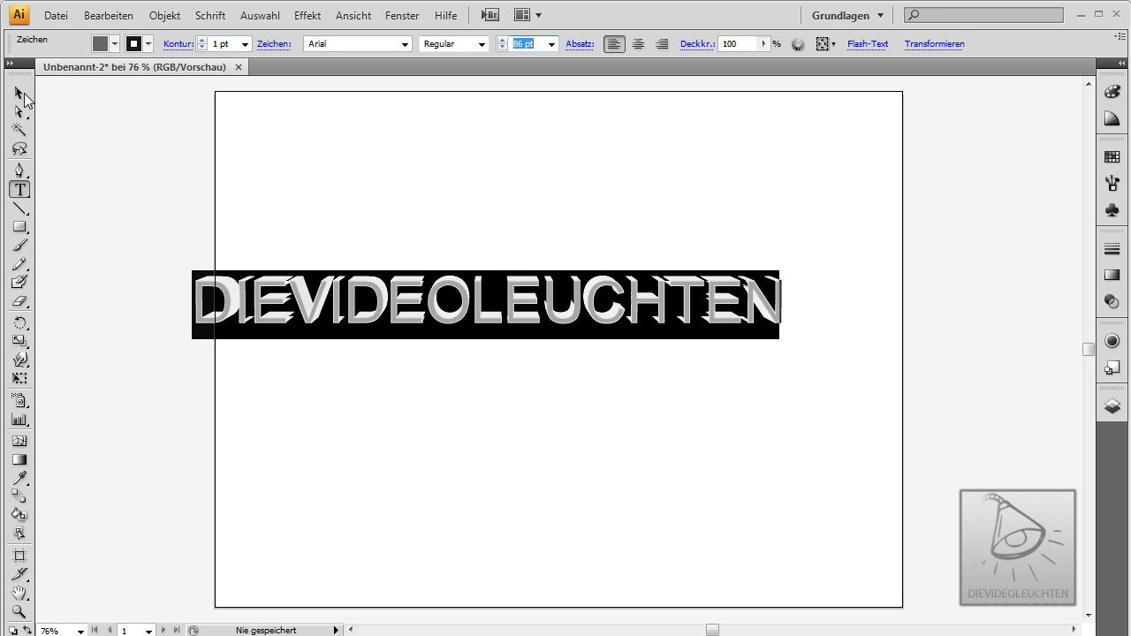
pyautogui.click(18, 92)
pyautogui.moveTo(392, 298)
pyautogui.mouseDown()
pyautogui.moveTo(483, 299)
pyautogui.moveTo(516, 274)
pyautogui.mouseUp()
pyautogui.click(415, 150)
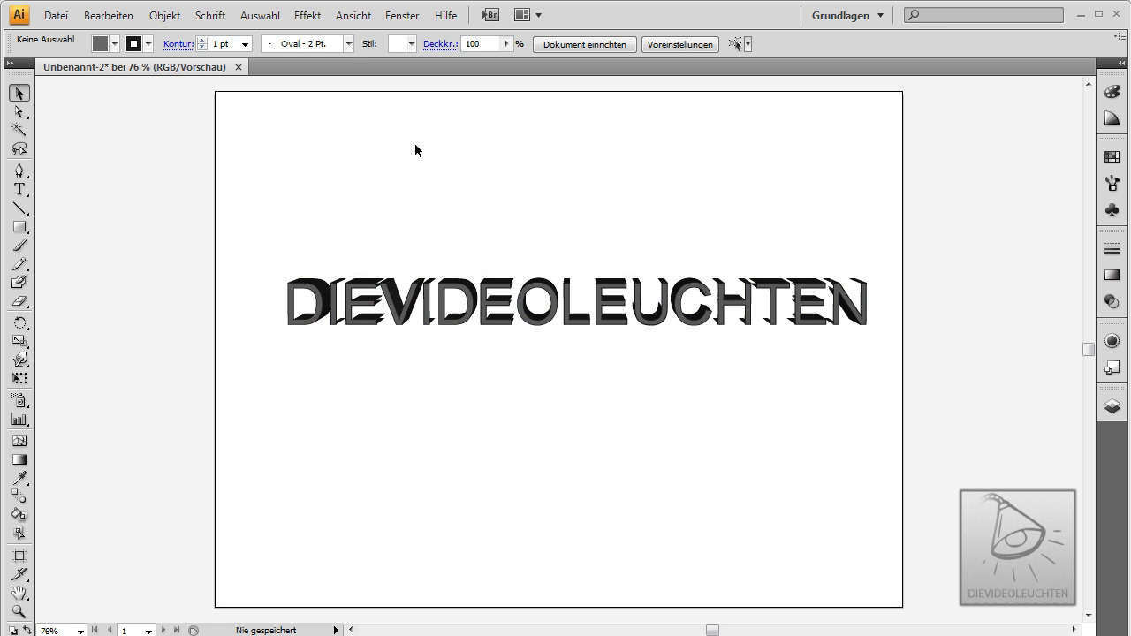
pyautogui.click(351, 18)
pyautogui.moveTo(323, 117)
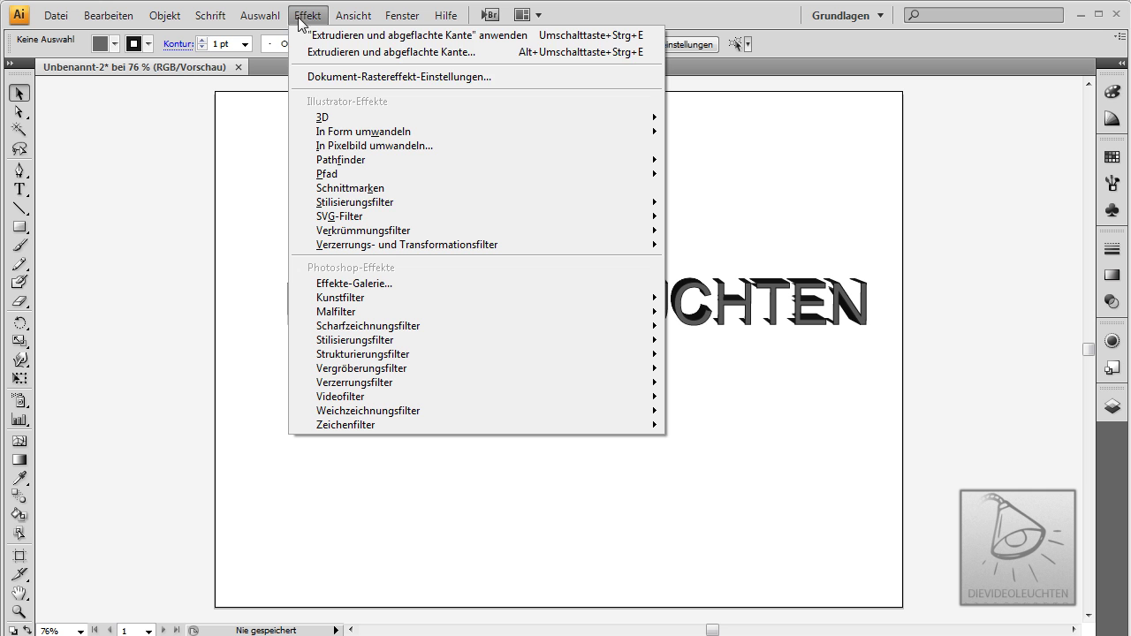
pyautogui.click(705, 124)
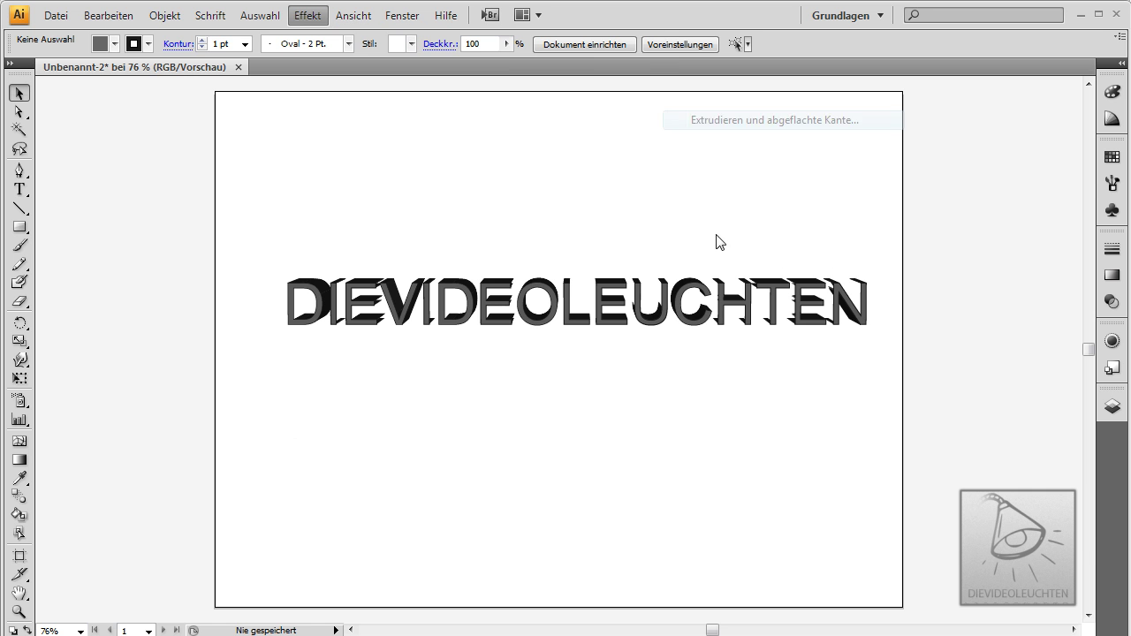
pyautogui.click(1067, 307)
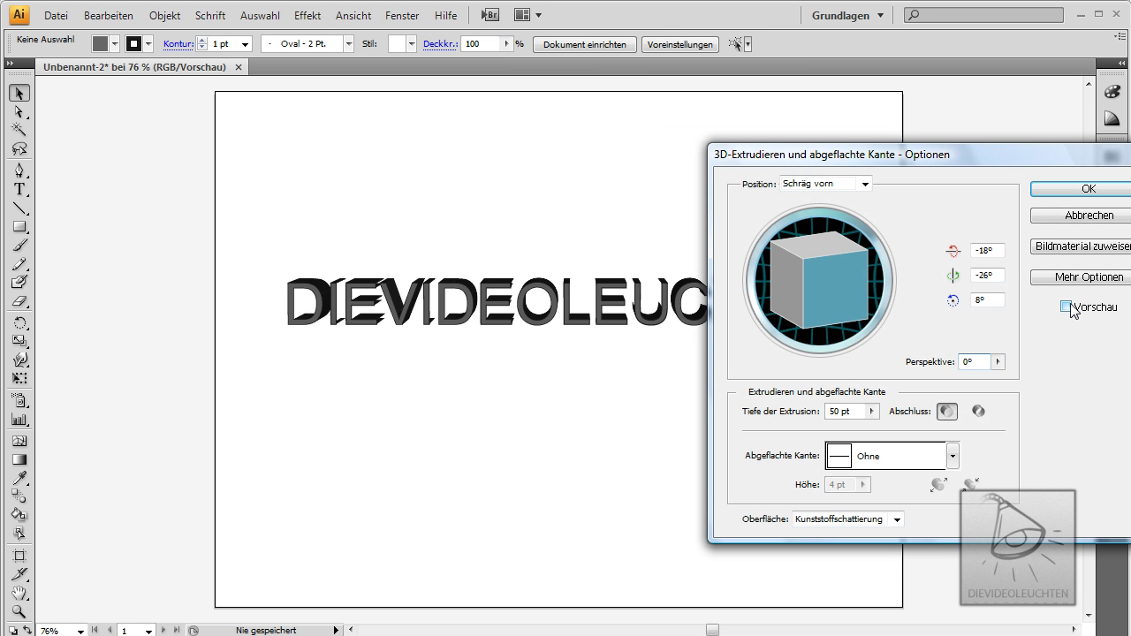
pyautogui.click(1056, 216)
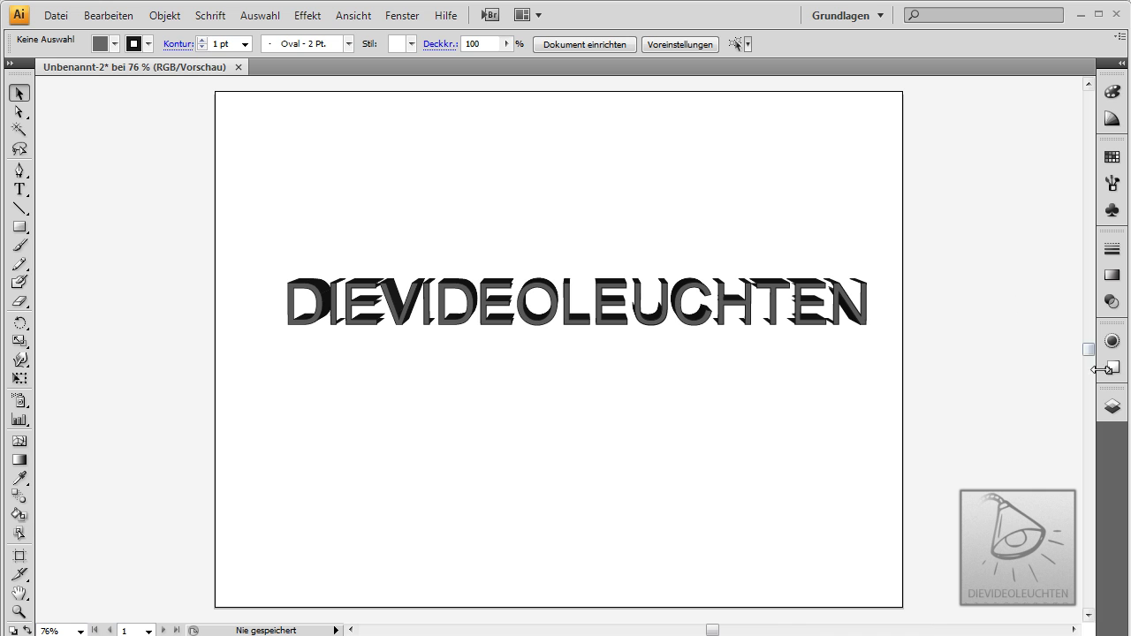
pyautogui.click(1113, 407)
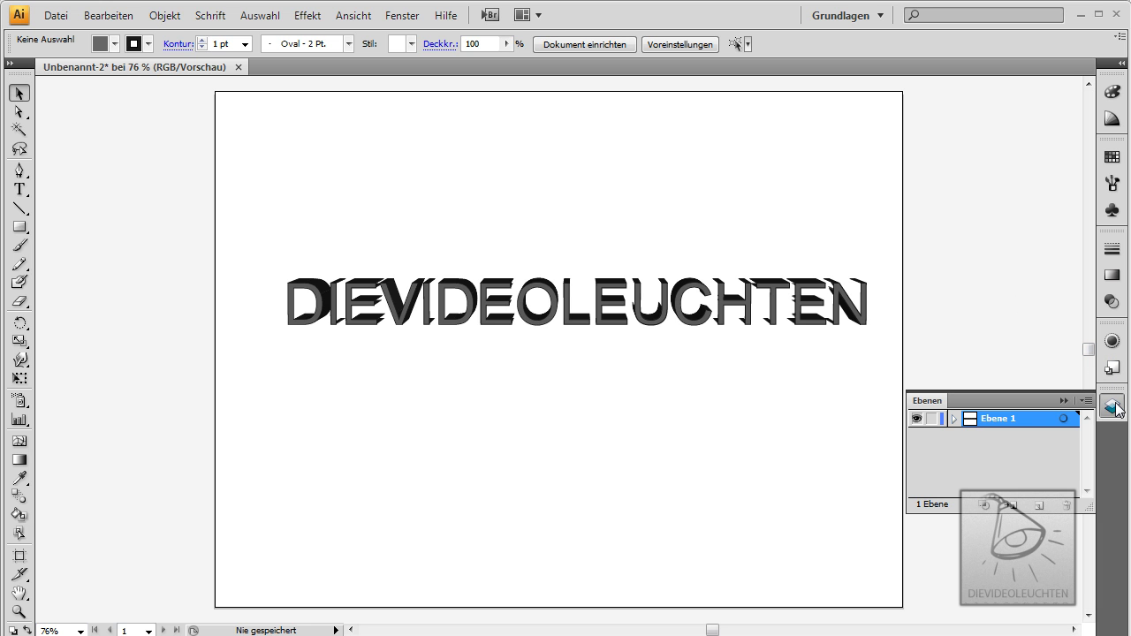
pyautogui.click(1116, 408)
pyautogui.click(1115, 370)
pyautogui.click(1114, 366)
pyautogui.click(1113, 341)
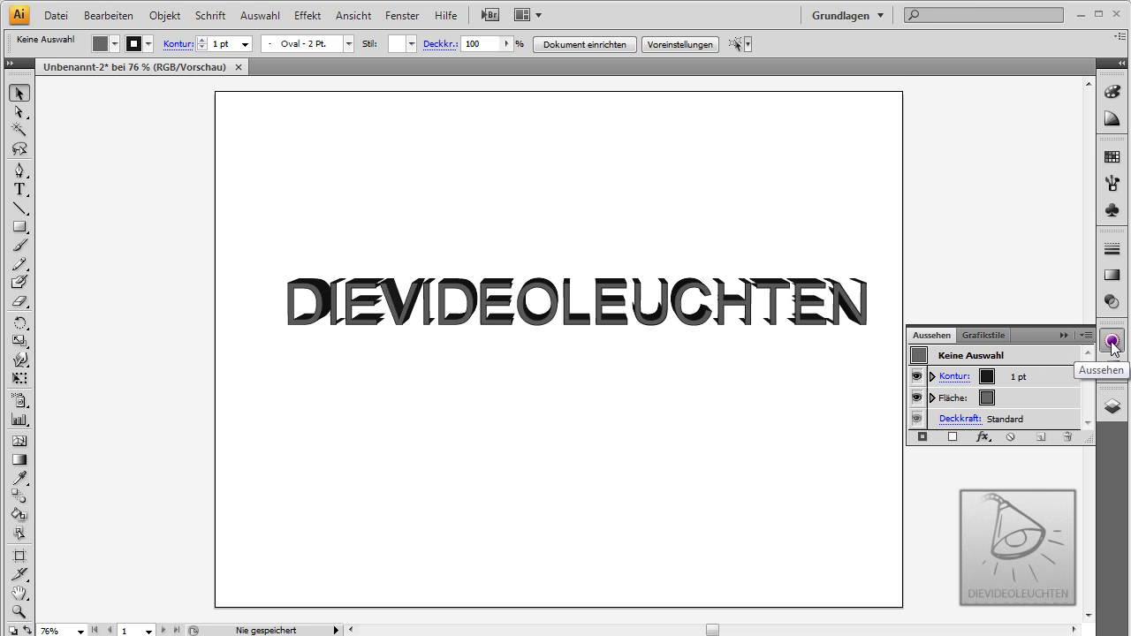
pyautogui.scroll(-2, 1045, 388)
pyautogui.click(1045, 391)
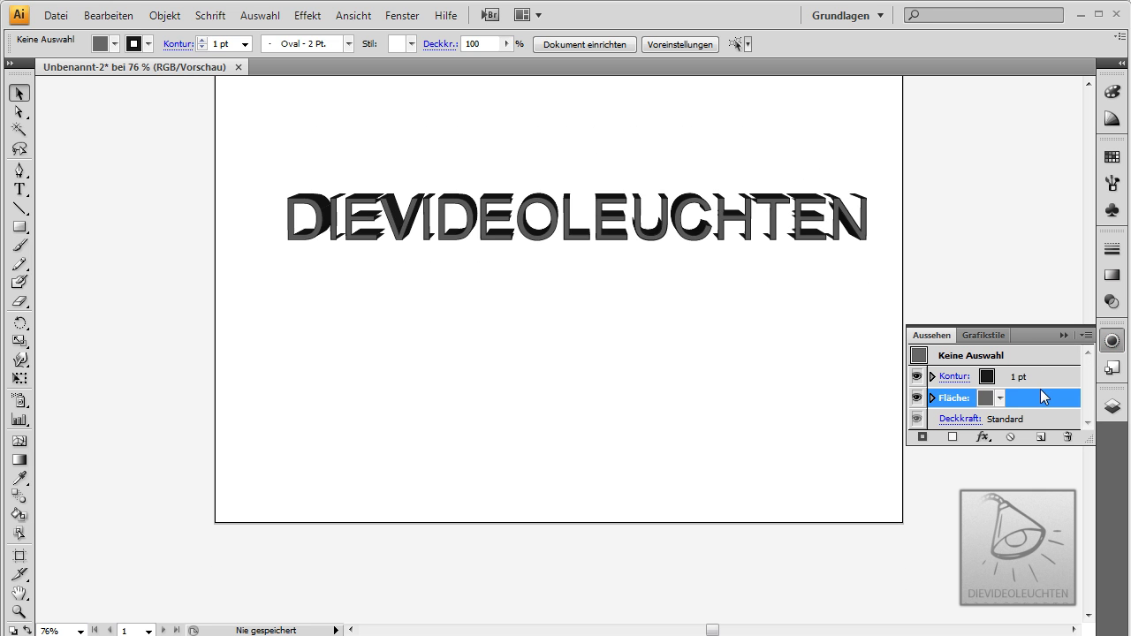
pyautogui.click(979, 335)
pyautogui.click(932, 335)
pyautogui.click(1113, 302)
pyautogui.click(1113, 277)
pyautogui.click(1113, 250)
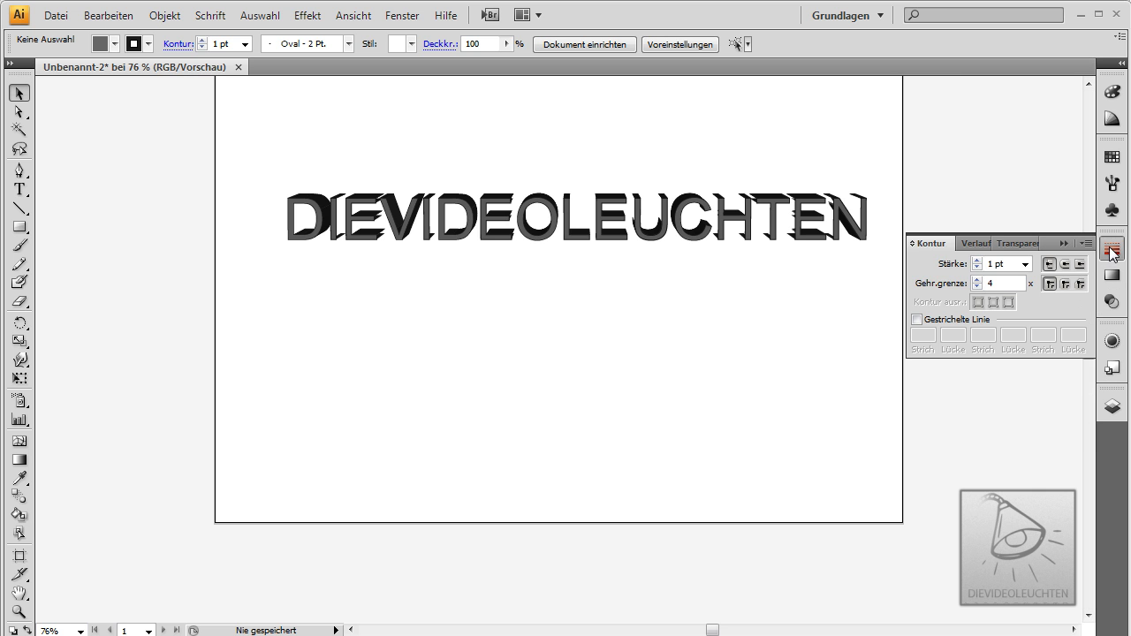
pyautogui.click(1113, 206)
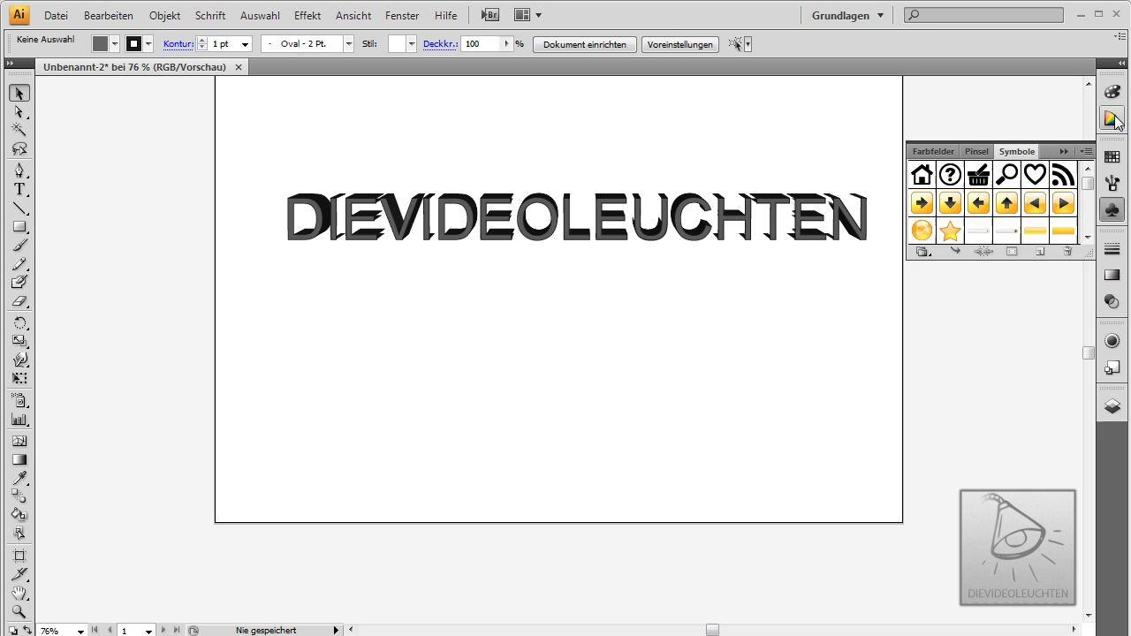
pyautogui.click(1113, 118)
pyautogui.click(1112, 93)
pyautogui.click(1112, 156)
pyautogui.click(1113, 182)
pyautogui.click(1113, 210)
pyautogui.click(1113, 251)
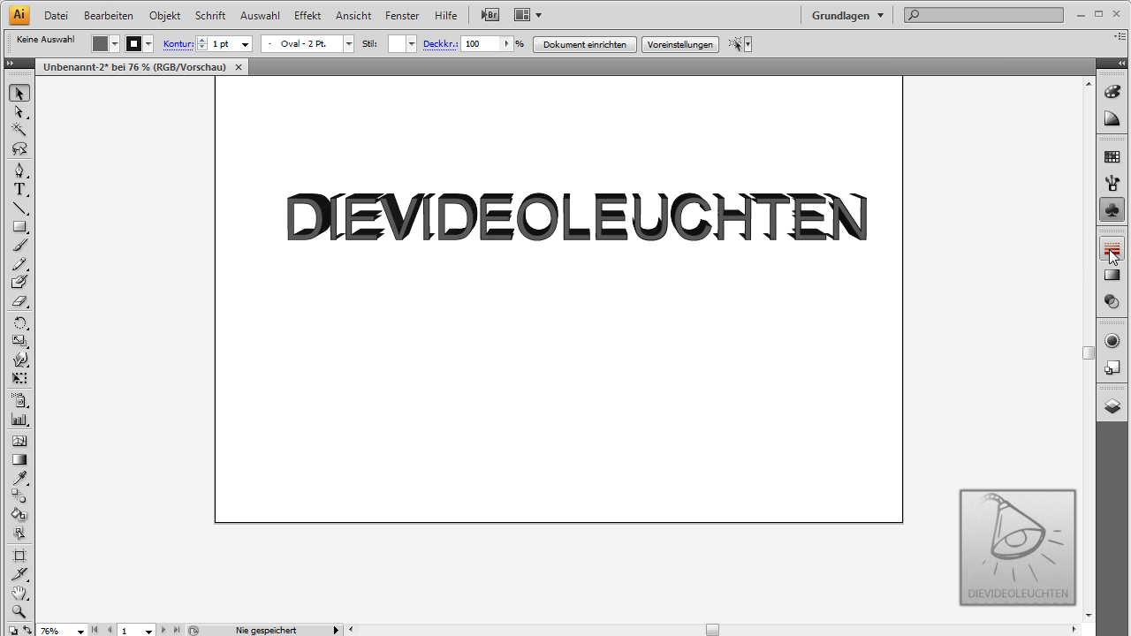
pyautogui.click(1113, 274)
pyautogui.click(1113, 301)
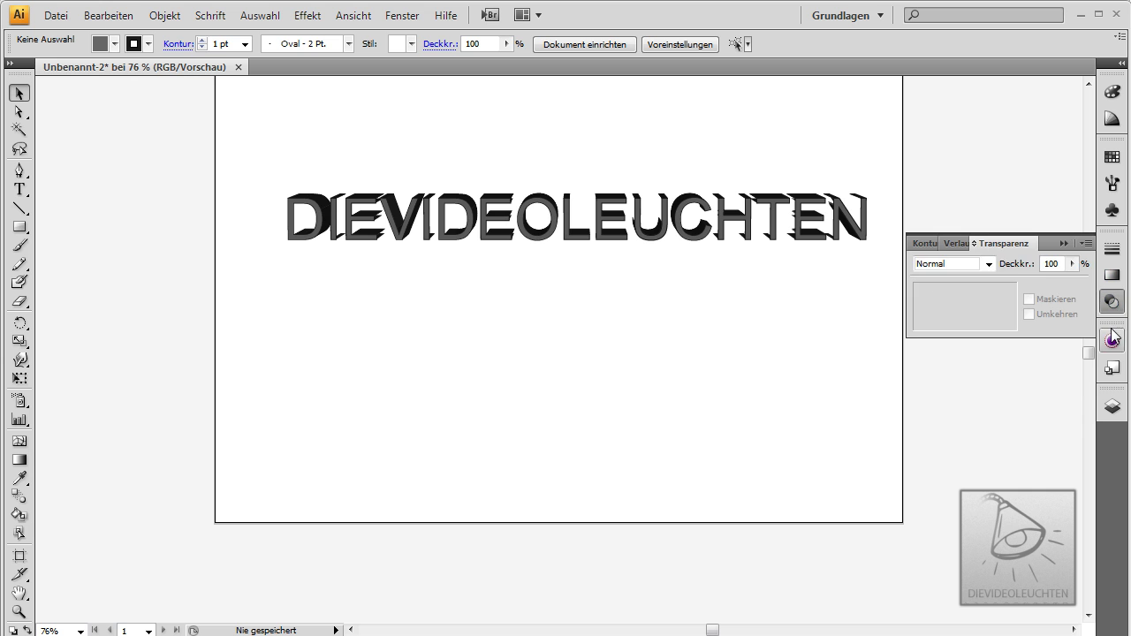
pyautogui.click(1113, 340)
pyautogui.click(1111, 367)
pyautogui.click(1113, 405)
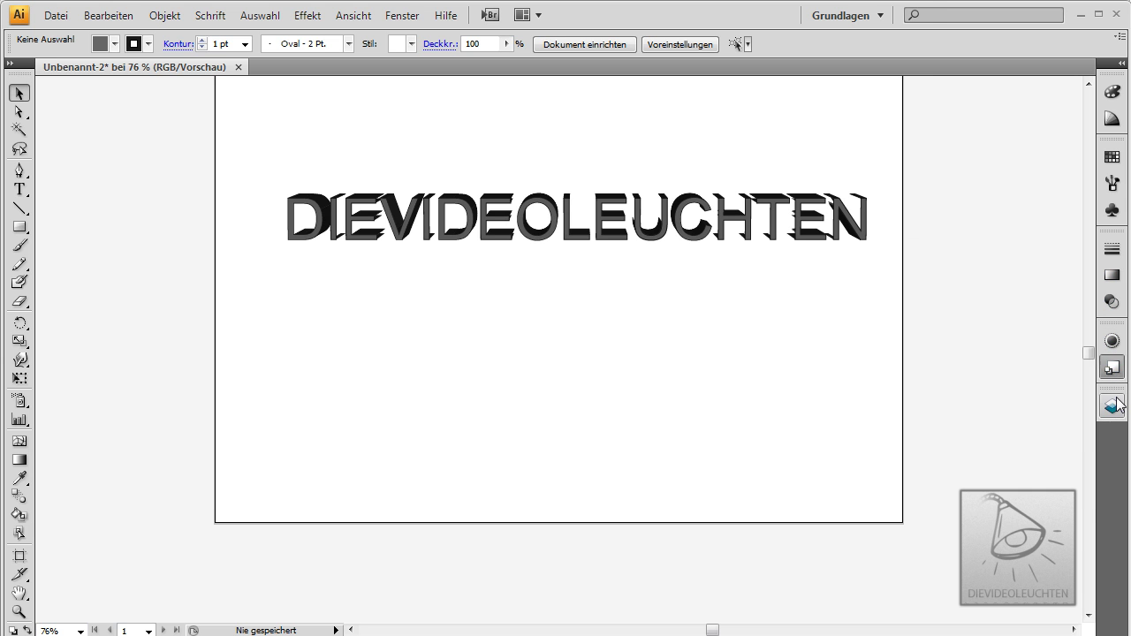
pyautogui.click(955, 419)
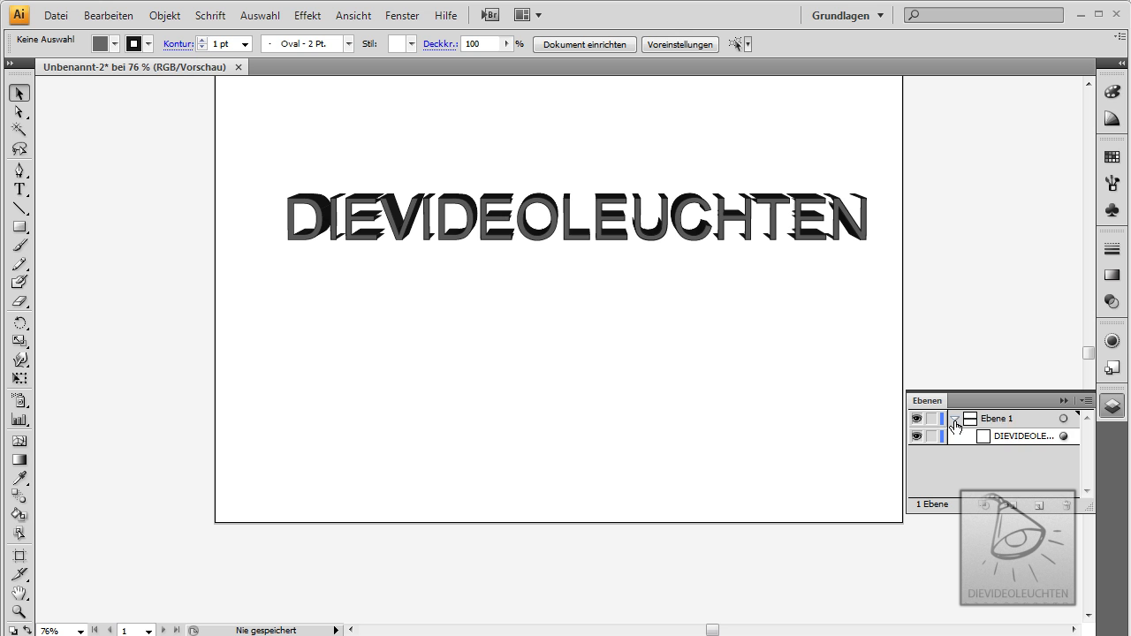
pyautogui.click(955, 419)
pyautogui.doubleClick(1027, 420)
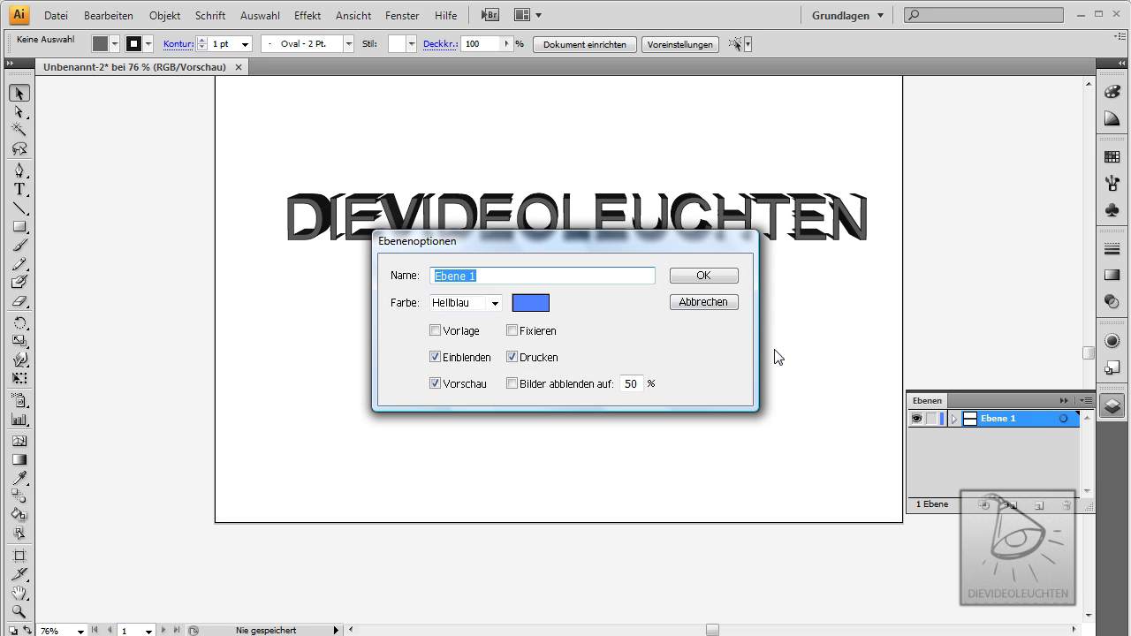
pyautogui.click(717, 299)
pyautogui.click(1113, 406)
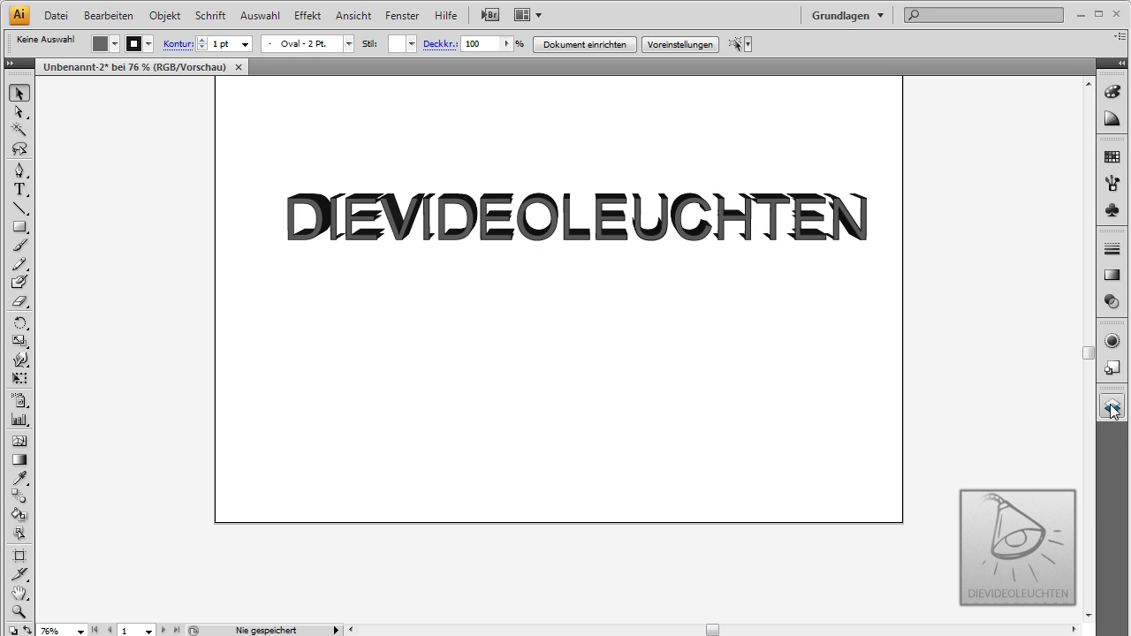
pyautogui.click(412, 25)
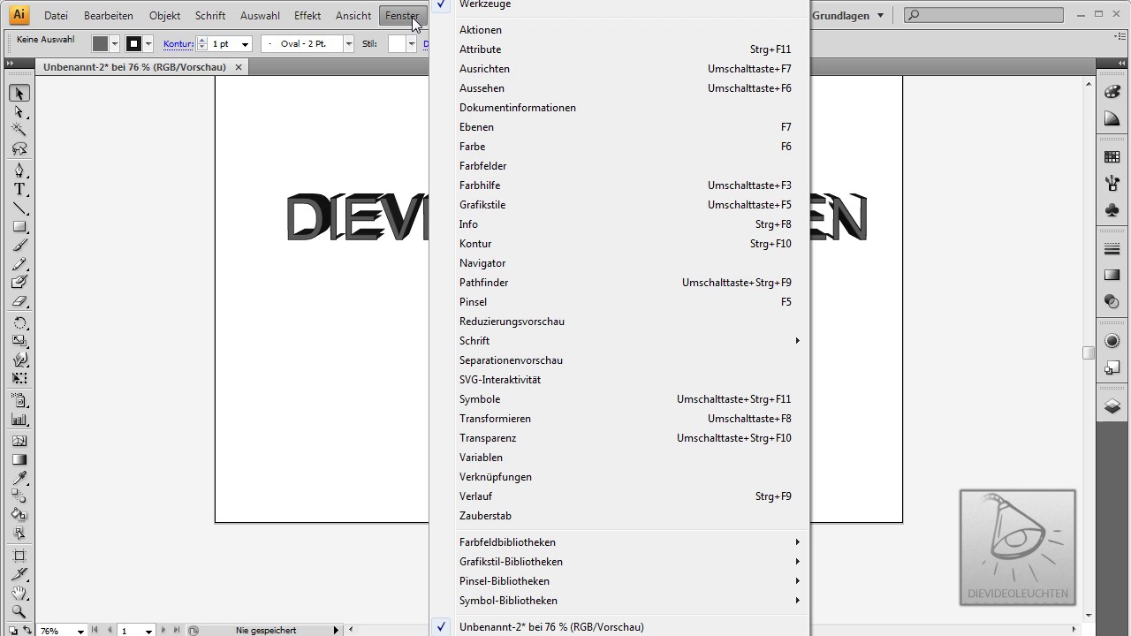
pyautogui.click(468, 30)
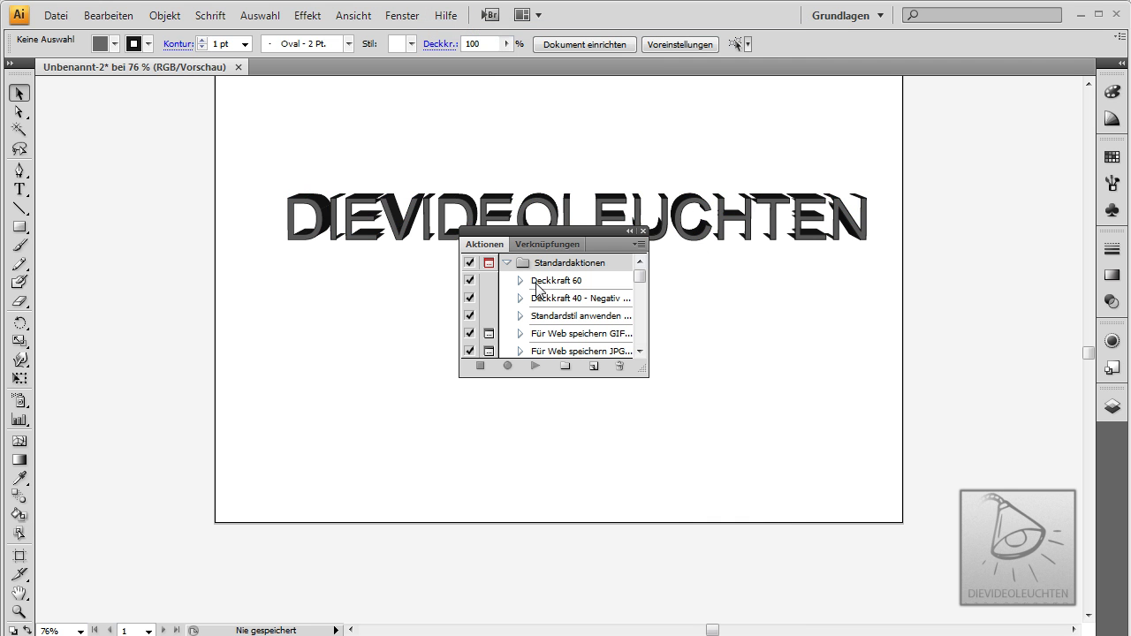
pyautogui.click(548, 300)
pyautogui.scroll(-1, 564, 325)
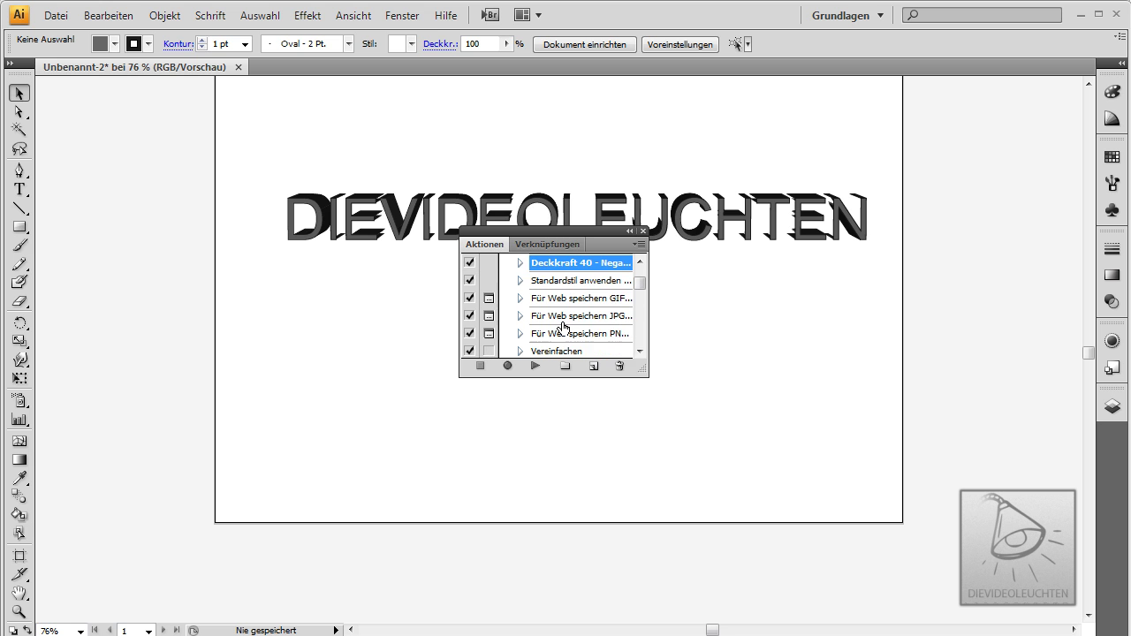
pyautogui.scroll(1, 620, 316)
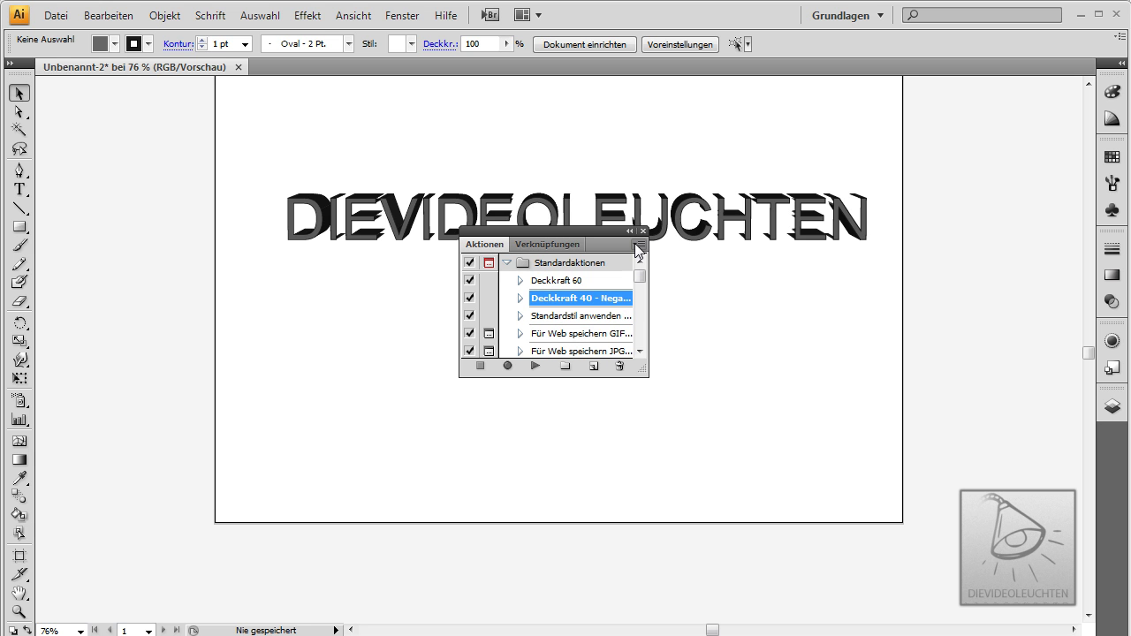
pyautogui.click(643, 231)
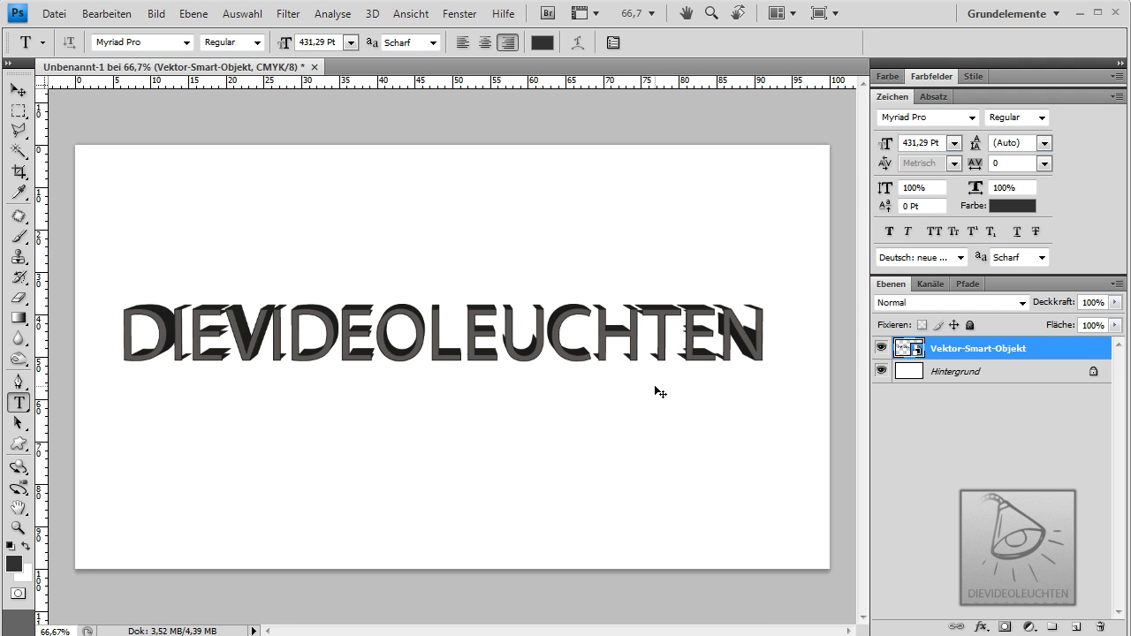
# Step: After trying the Magic Wand on the D, add Ebene 1 above the smart object
pyautogui.rightClick(942, 354)
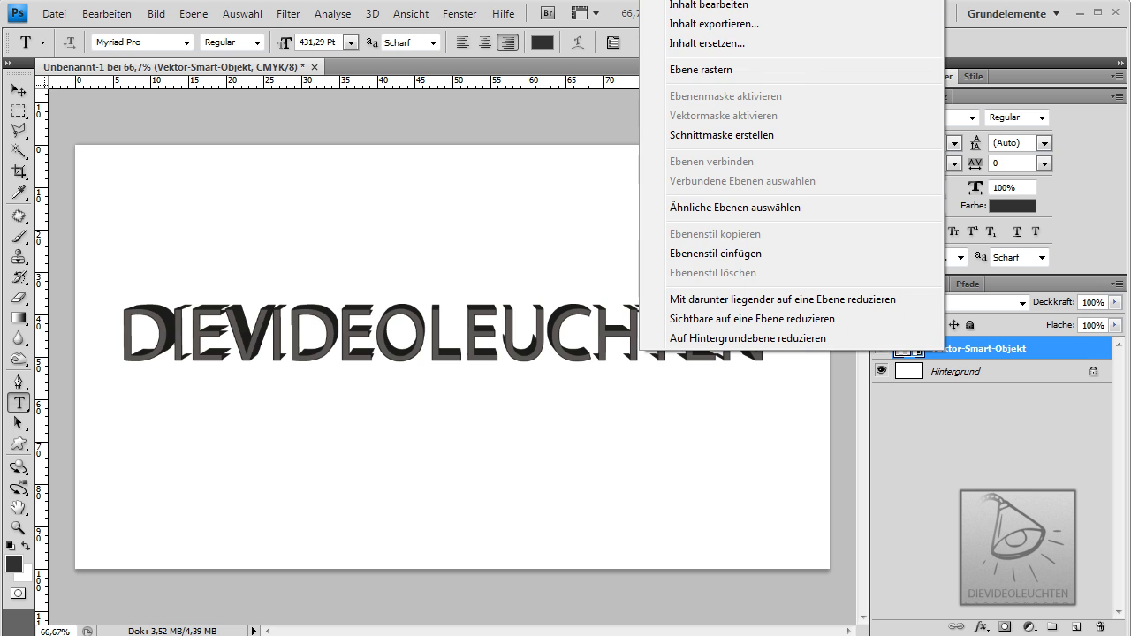
pyautogui.click(1002, 344)
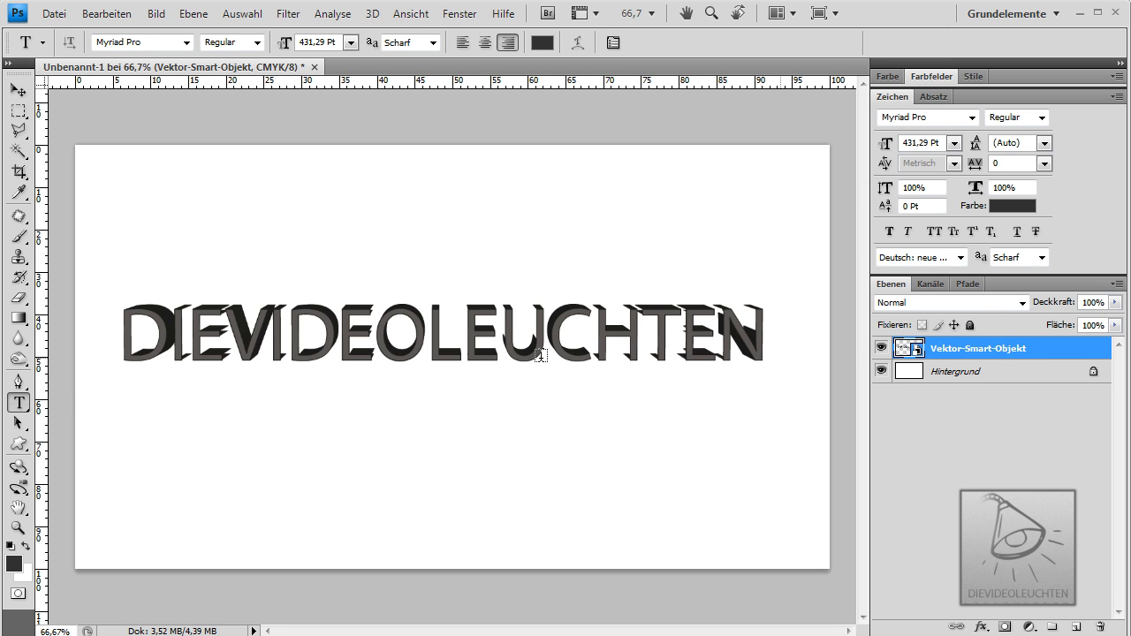
pyautogui.click(17, 150)
pyautogui.click(160, 325)
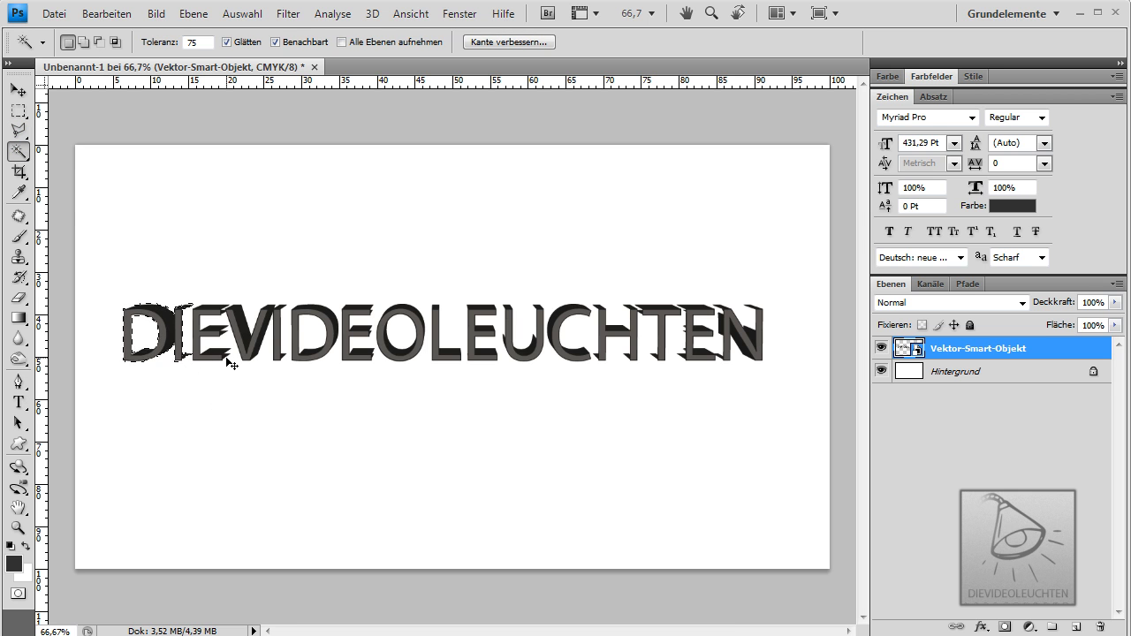
pyautogui.hotkey('ctrl', 'd')
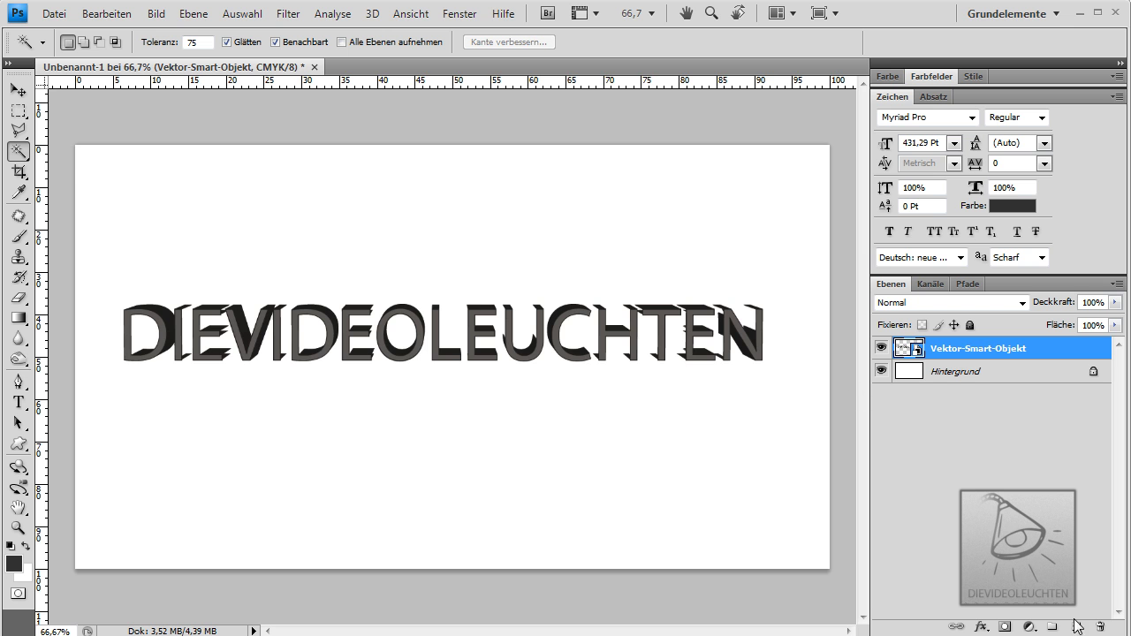
pyautogui.click(1077, 626)
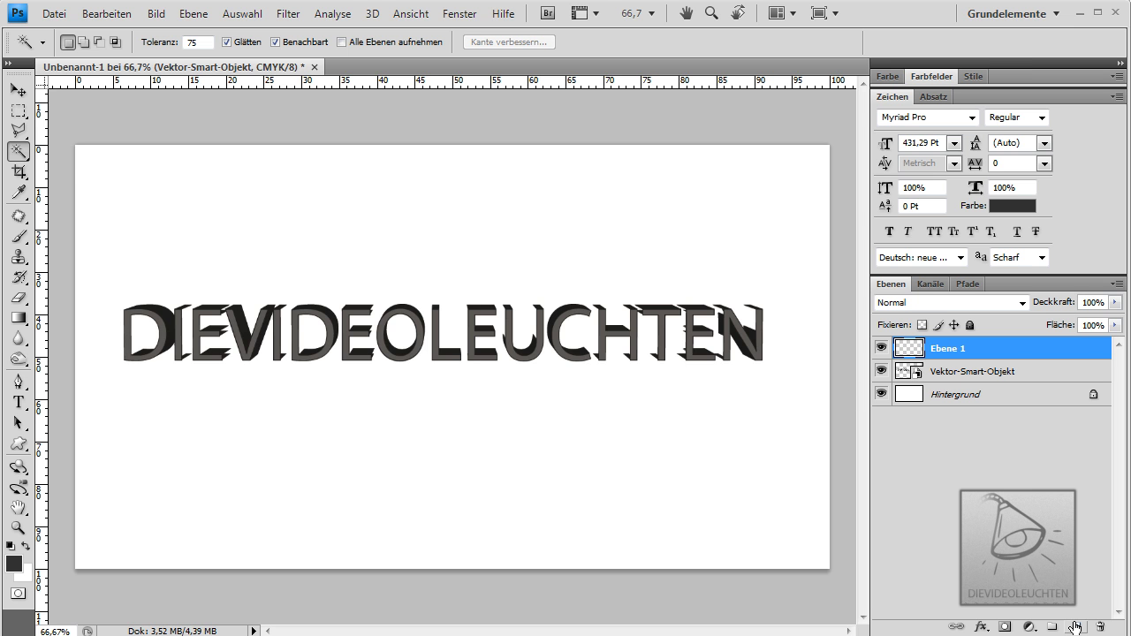
pyautogui.keyDown('ctrl'); pyautogui.click(903, 373); pyautogui.keyUp('ctrl')
# Step: Fill the selected letters with the blue gradient preset and blend the layer as Ineinanderkopieren
pyautogui.click(18, 318)
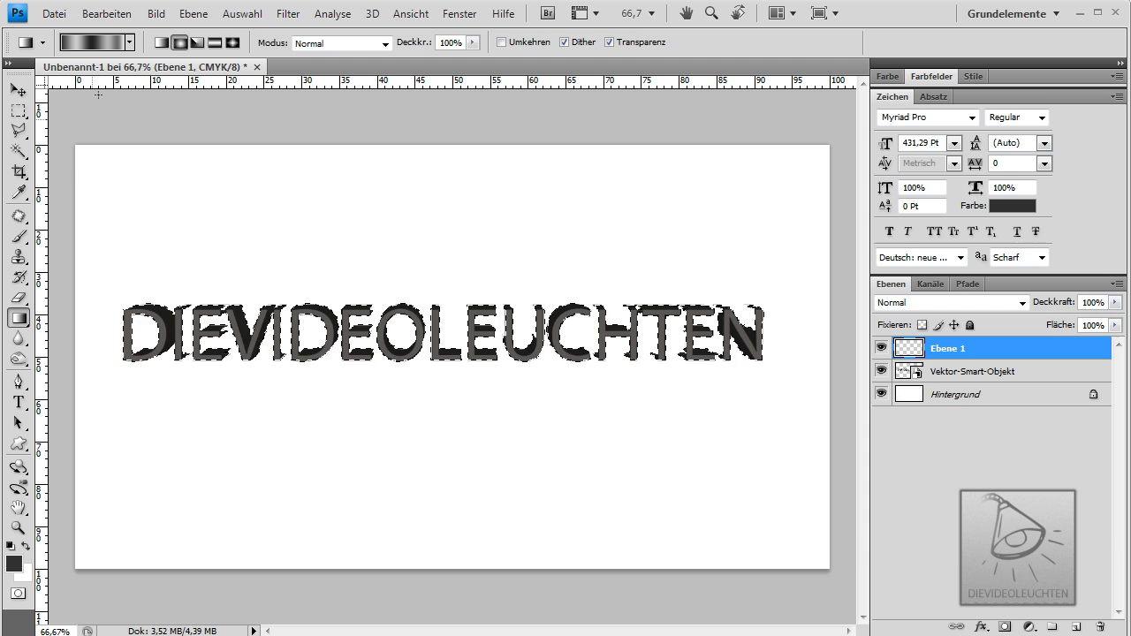
pyautogui.click(92, 41)
pyautogui.click(747, 266)
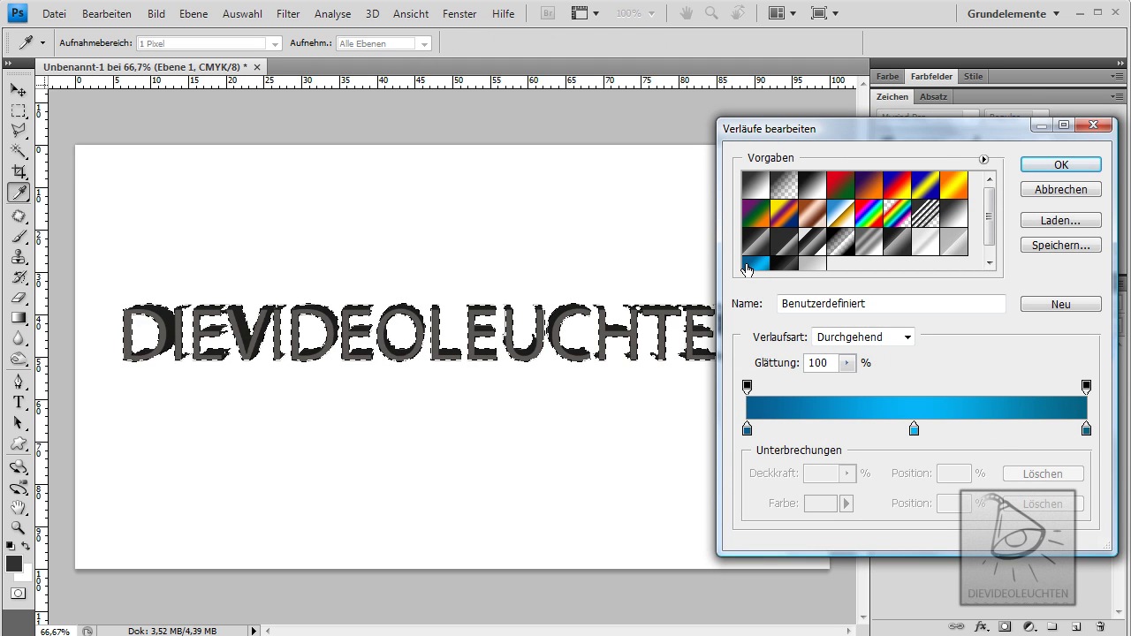
pyautogui.press('Return')
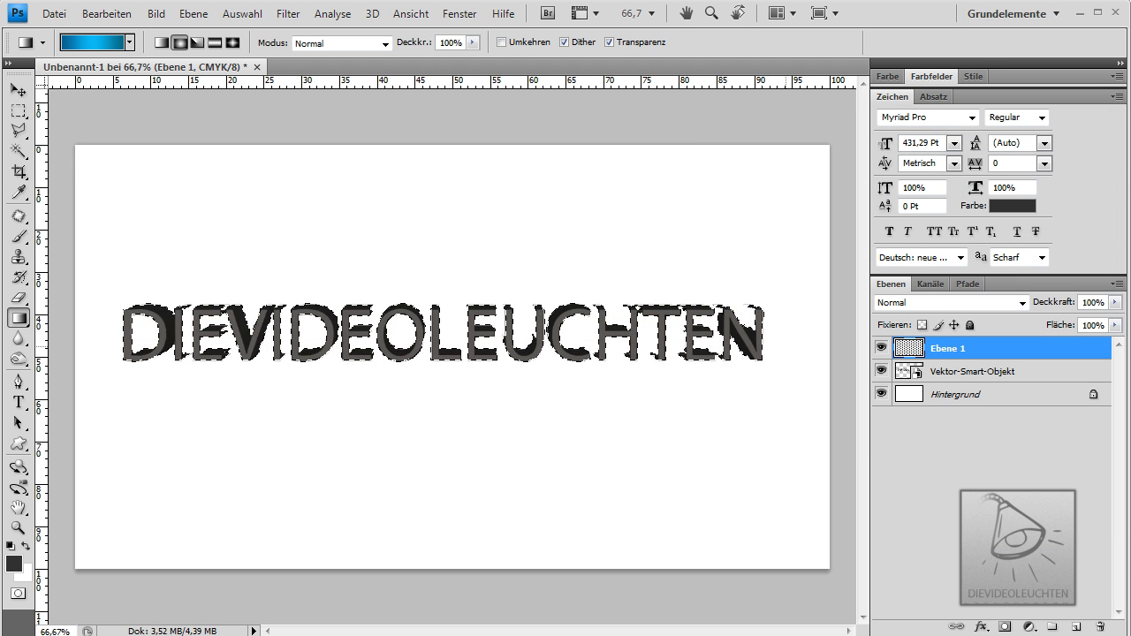
pyautogui.moveTo(442, 334); pyautogui.dragTo(707, 450)
pyautogui.hotkey('ctrl', 'd')
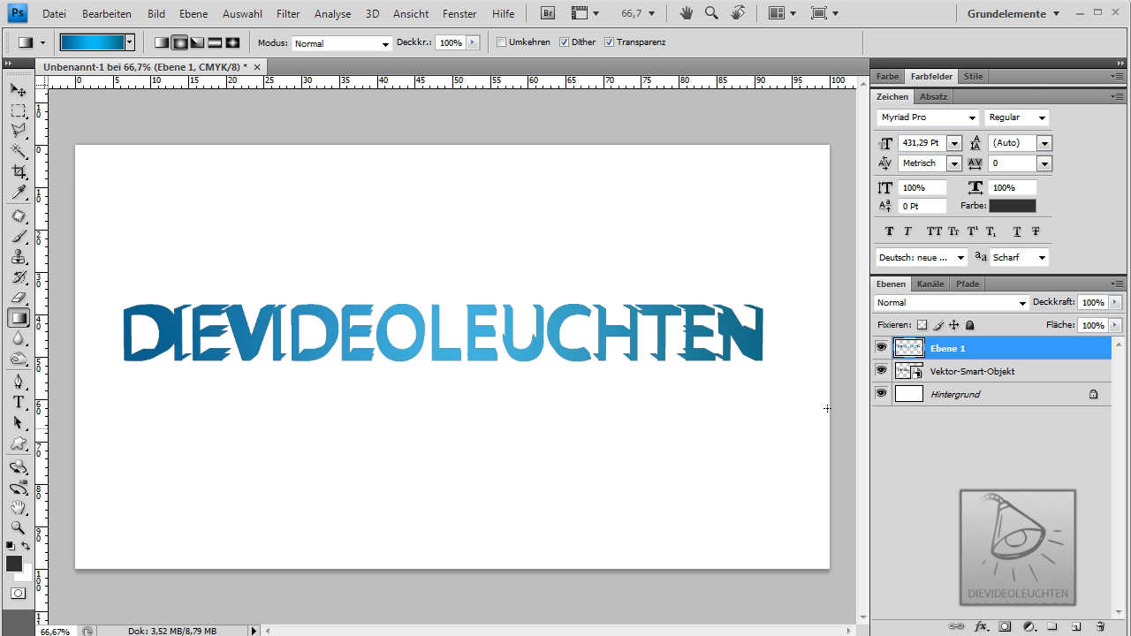
pyautogui.click(946, 302)
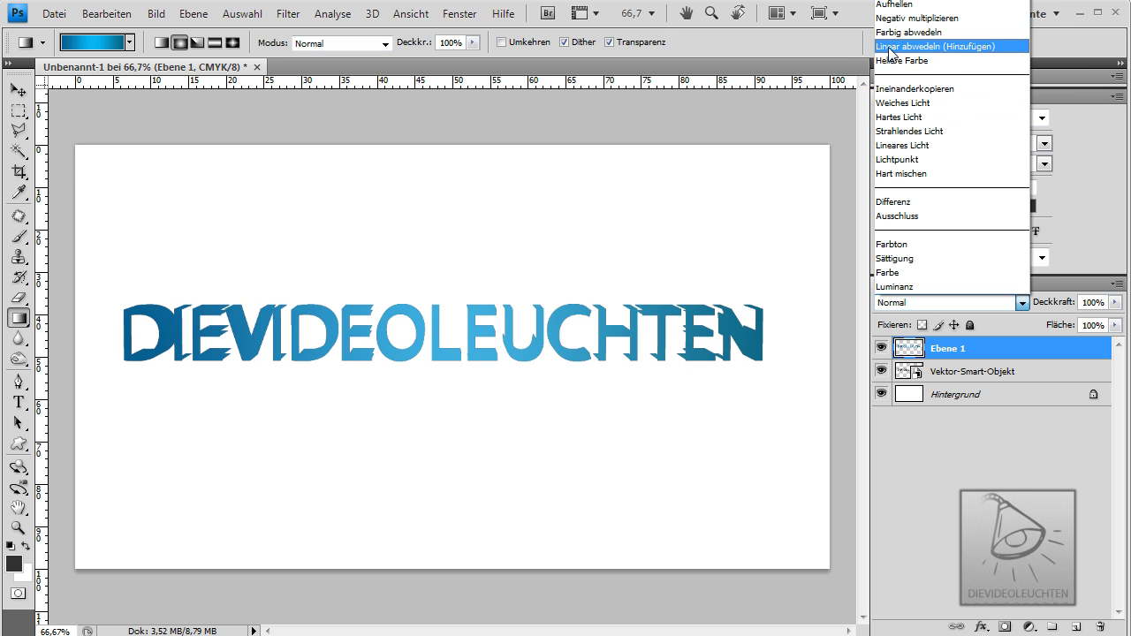
pyautogui.click(911, 90)
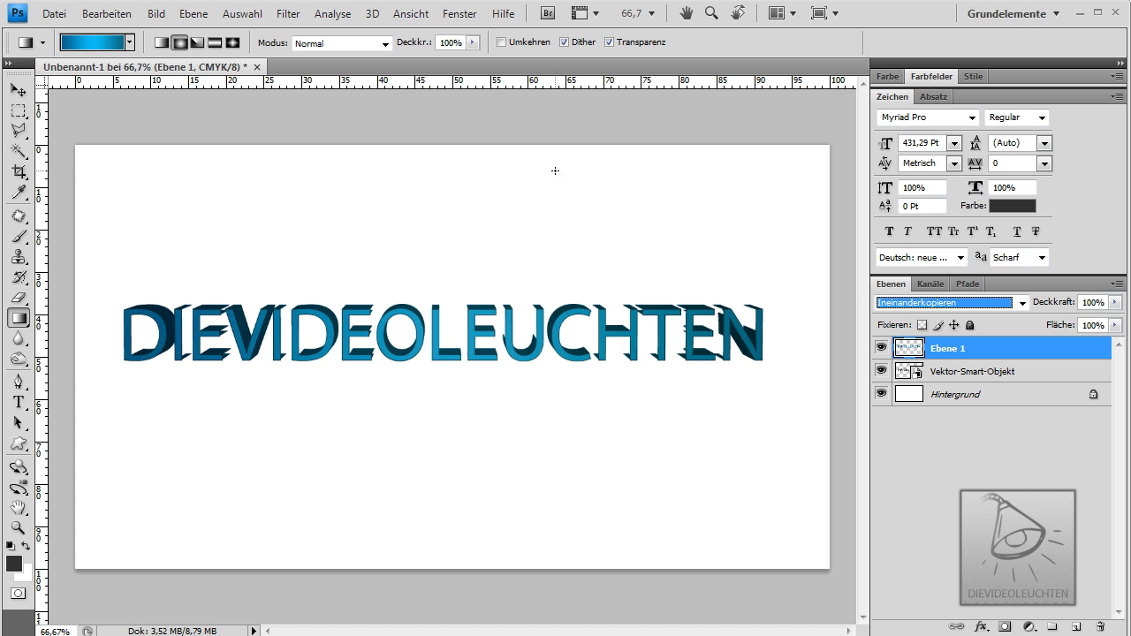